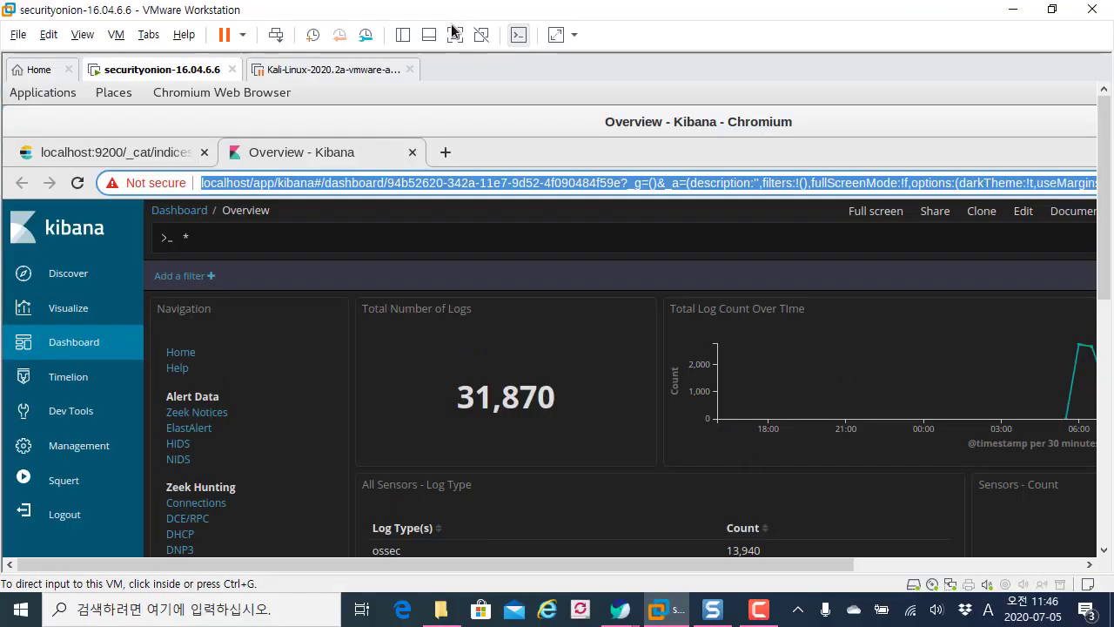
Show the Security Onion virtual machine in full screen and enlarge the Kibana Overview dashboard page.
left_click(456, 32)
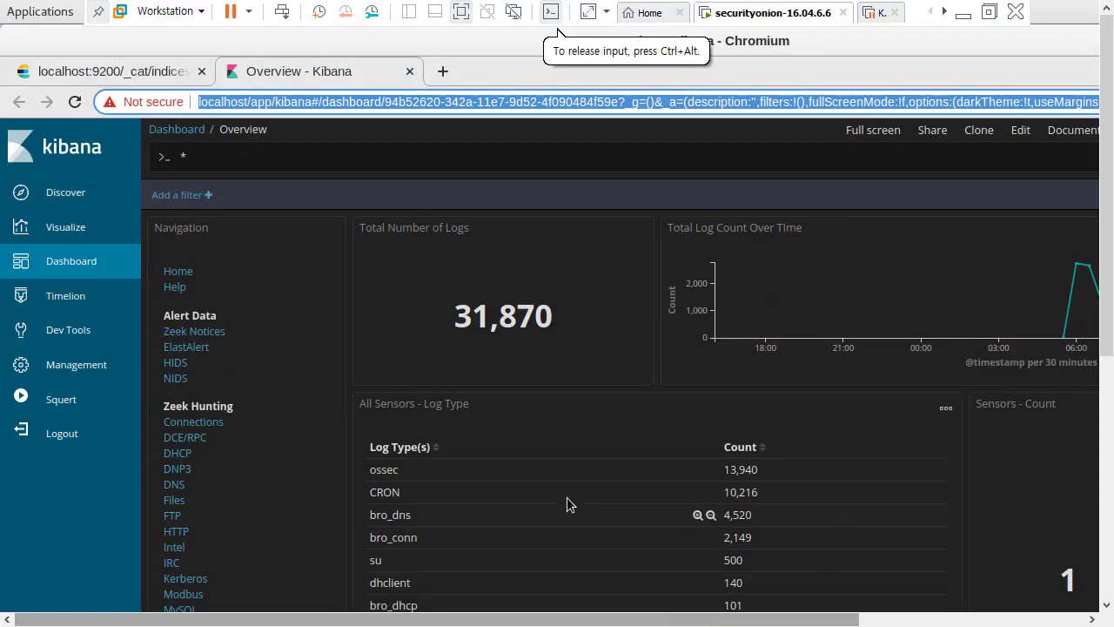
key("alt+Tab")
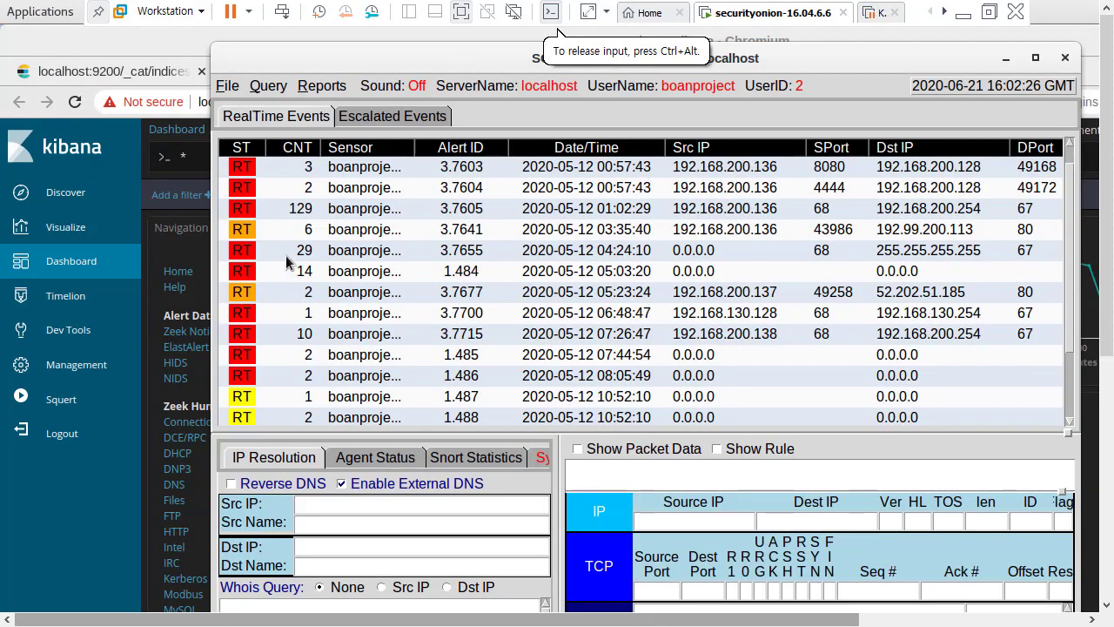
key("alt+Tab")
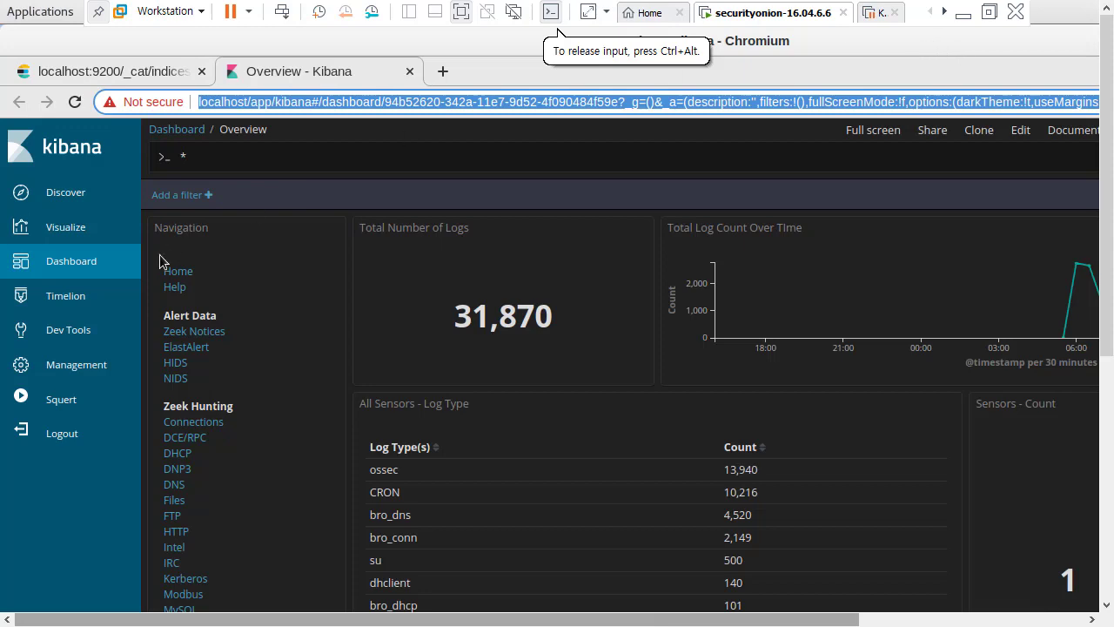
key("ctrl+plus")
key("ctrl+plus")
key("ctrl+plus")
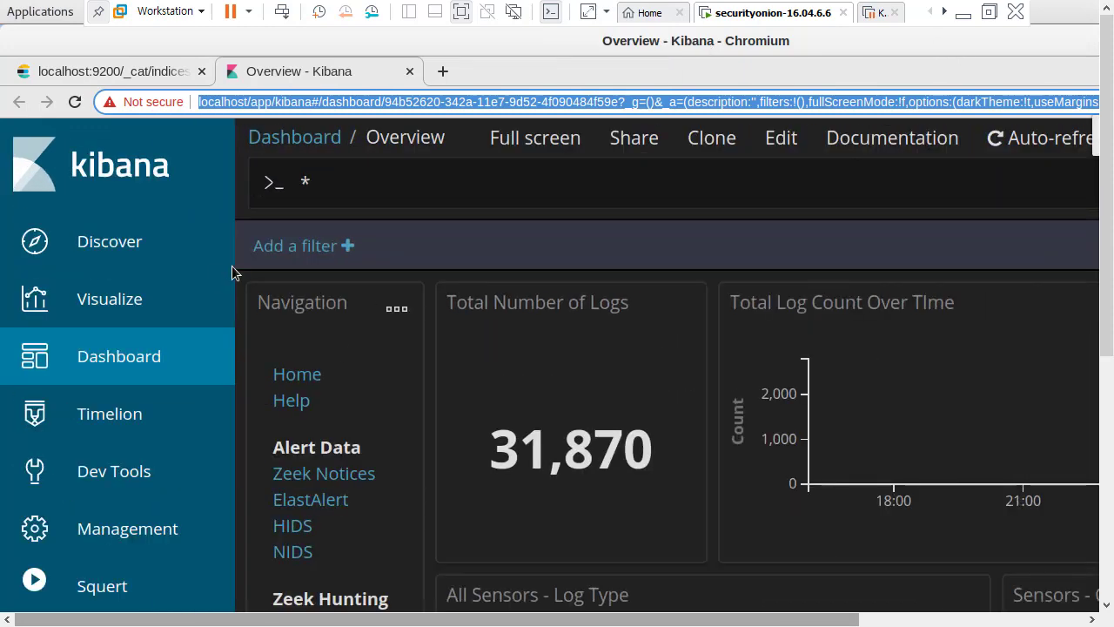
key("ctrl+minus")
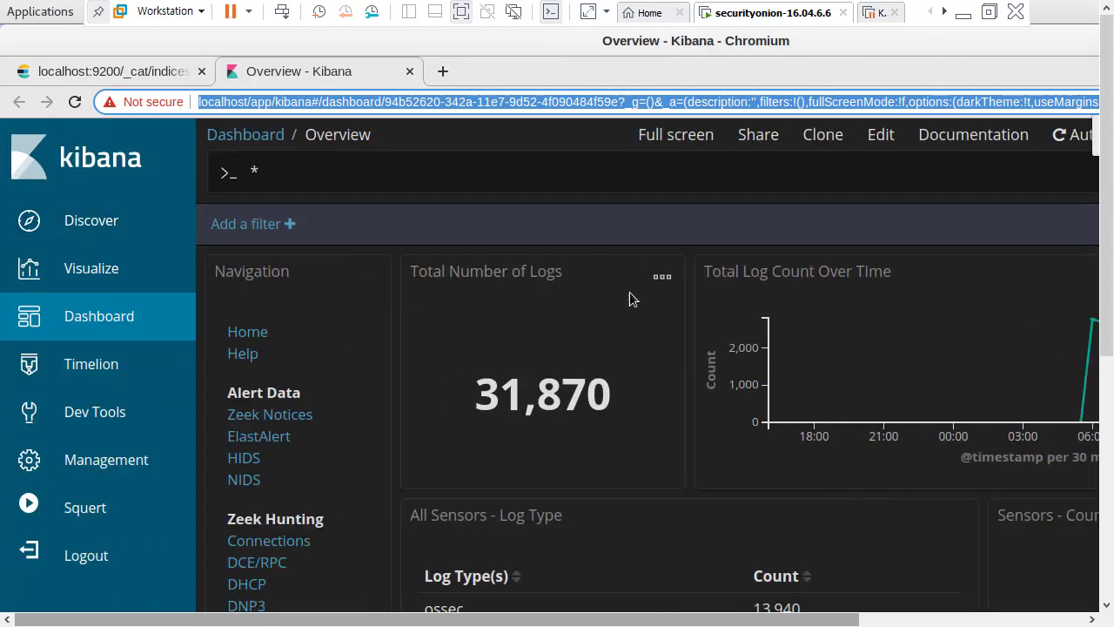
key("ctrl+minus")
Examine the total number of logs and the log counts per type on the Overview dashboard.
scroll(818, 350, "down", 3)
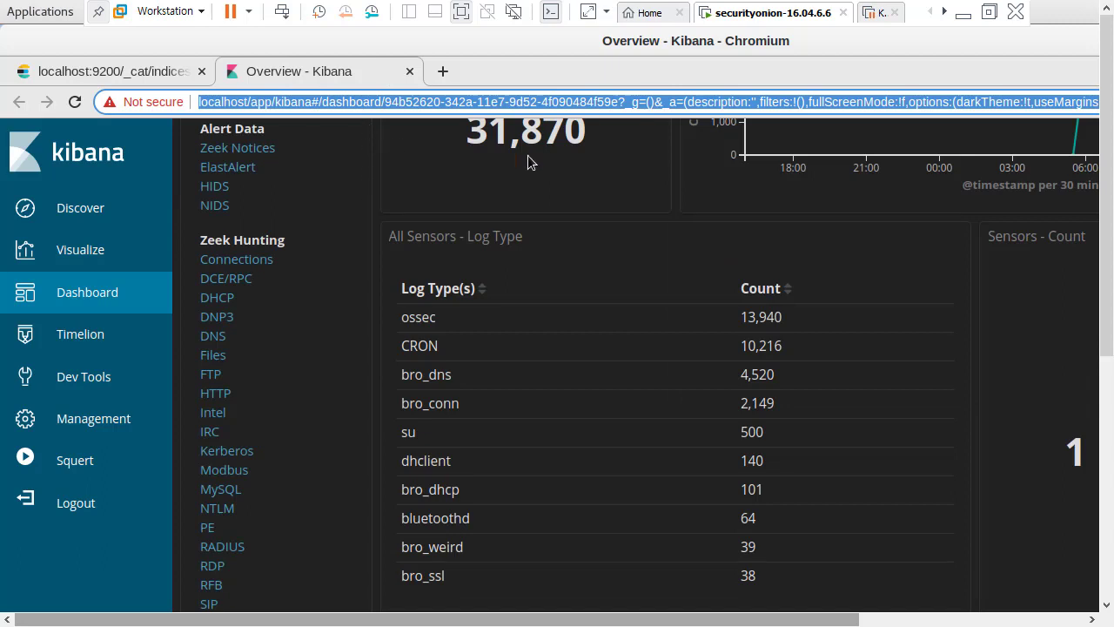
scroll(503, 249, "up", 1)
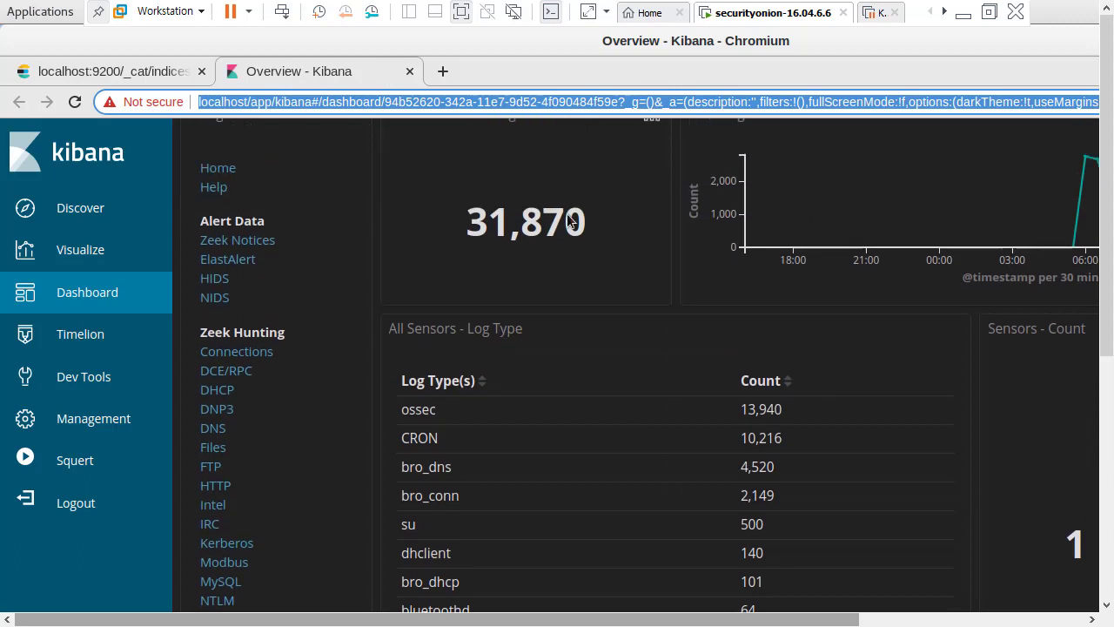
mouse_move(483, 226)
left_mouse_down()
mouse_move(580, 236)
mouse_move(474, 228)
left_mouse_up()
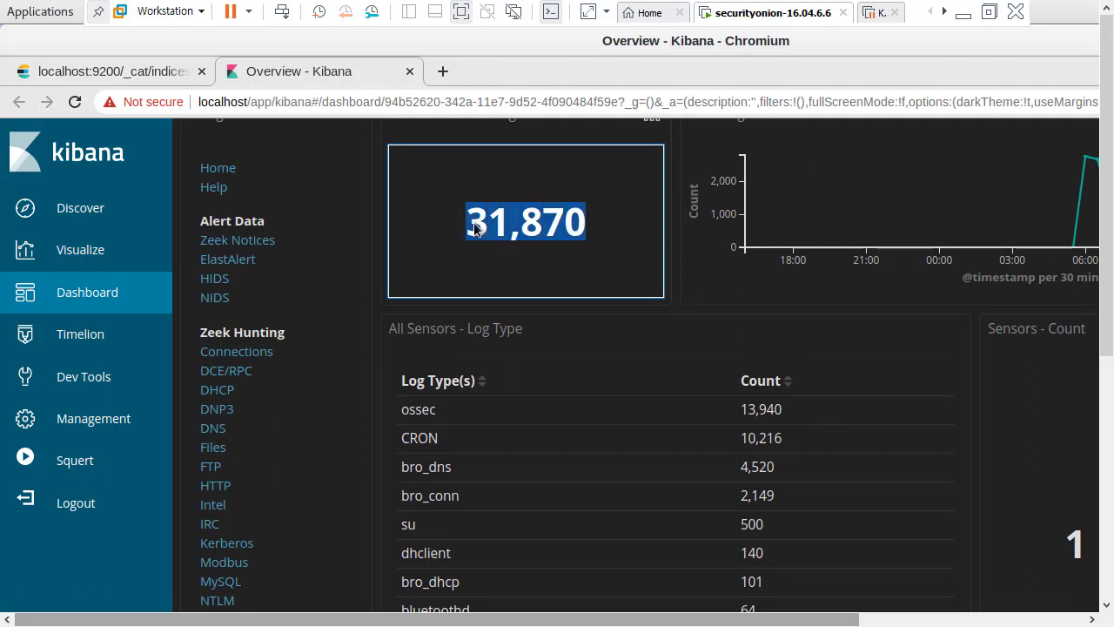
left_click(667, 313)
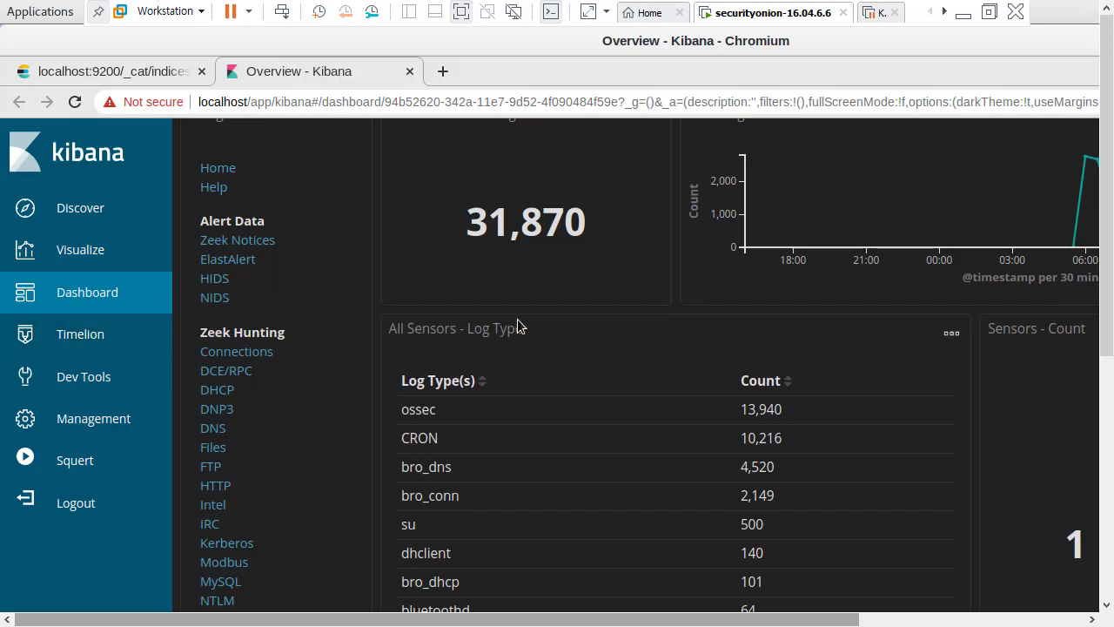
scroll(521, 323, "up", 1)
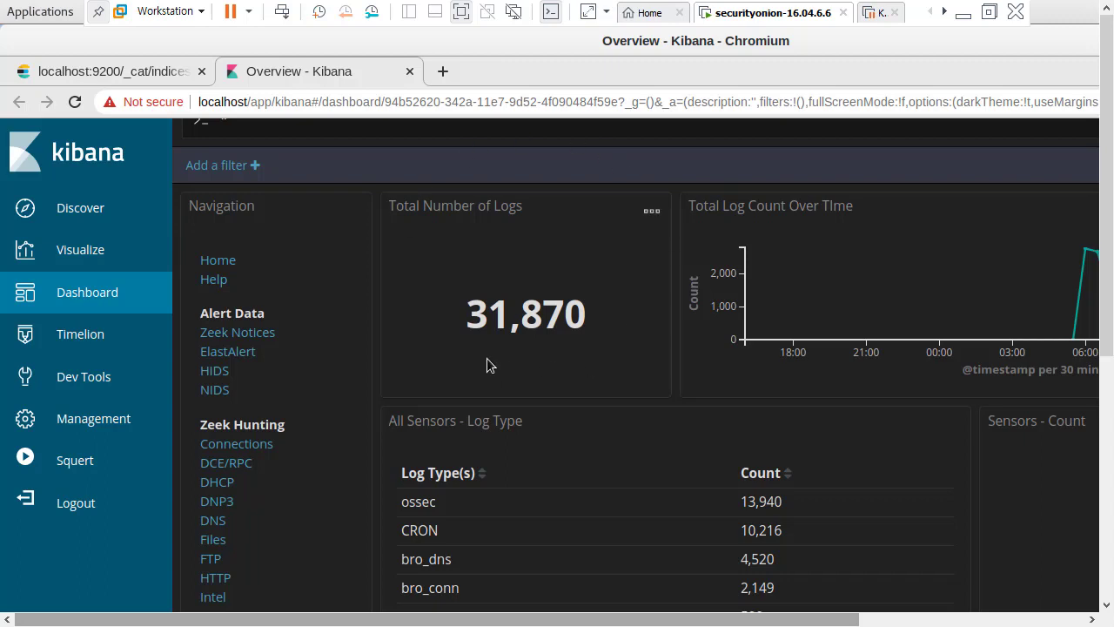
View the list of saved visualizations, and return to the Overview dashboard.
left_click(96, 259)
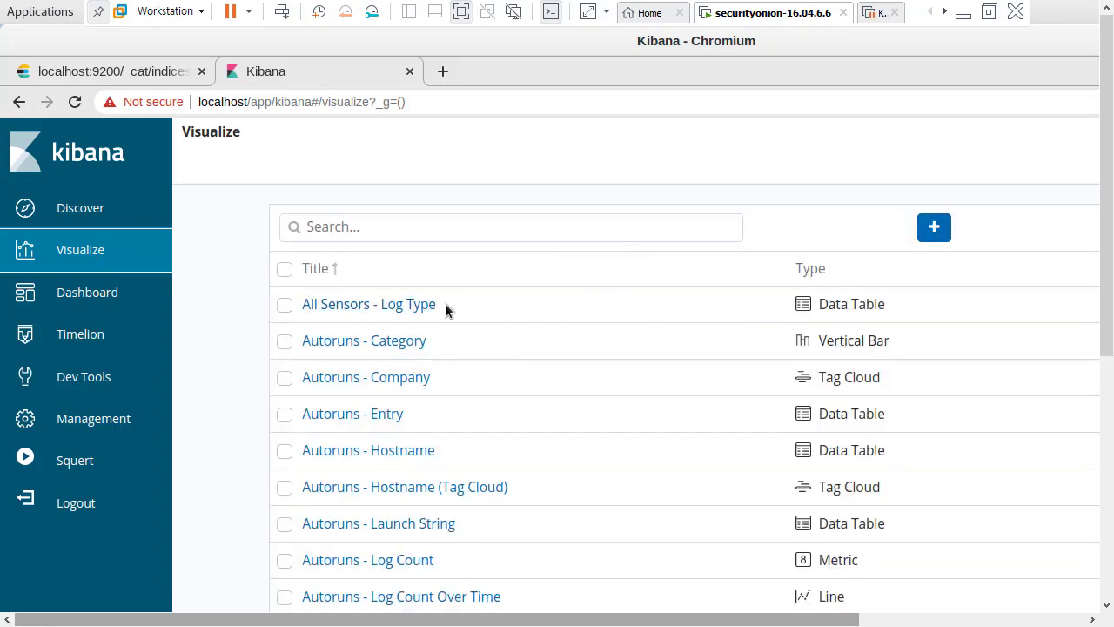
left_click(91, 298)
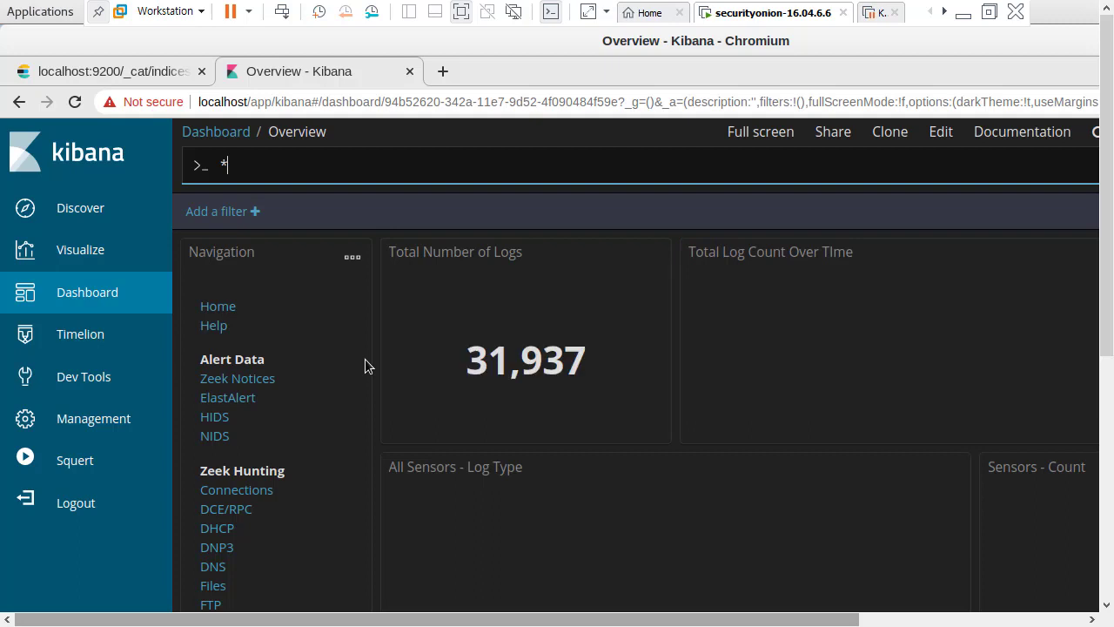
scroll(366, 360, "down", 1)
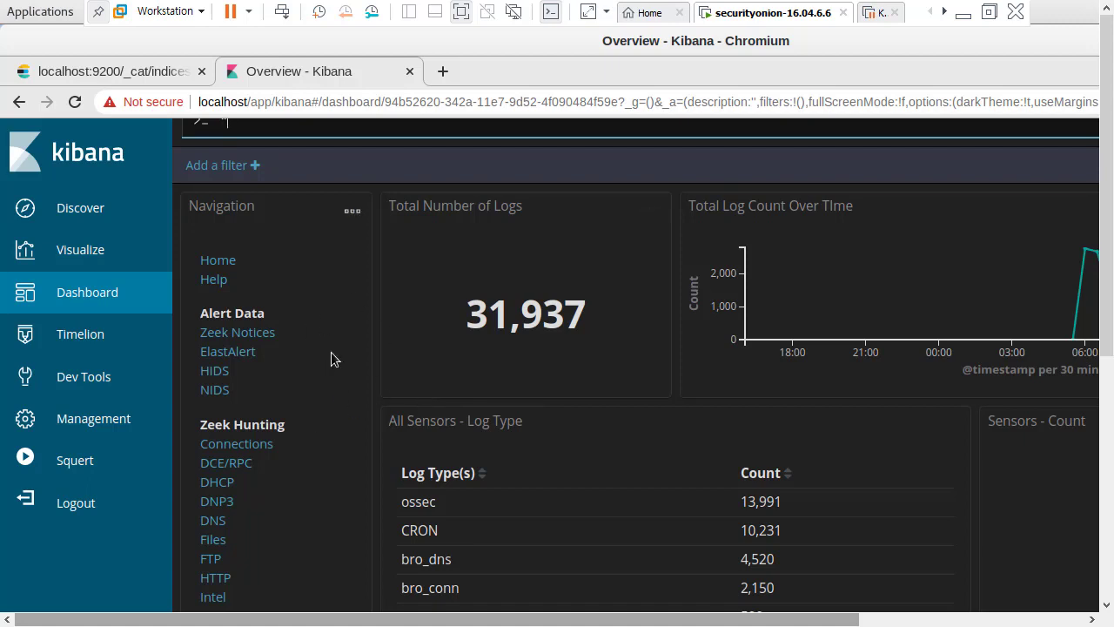
Open Discover and look over the available fields of the *:logstash-* index pattern.
left_click(111, 213)
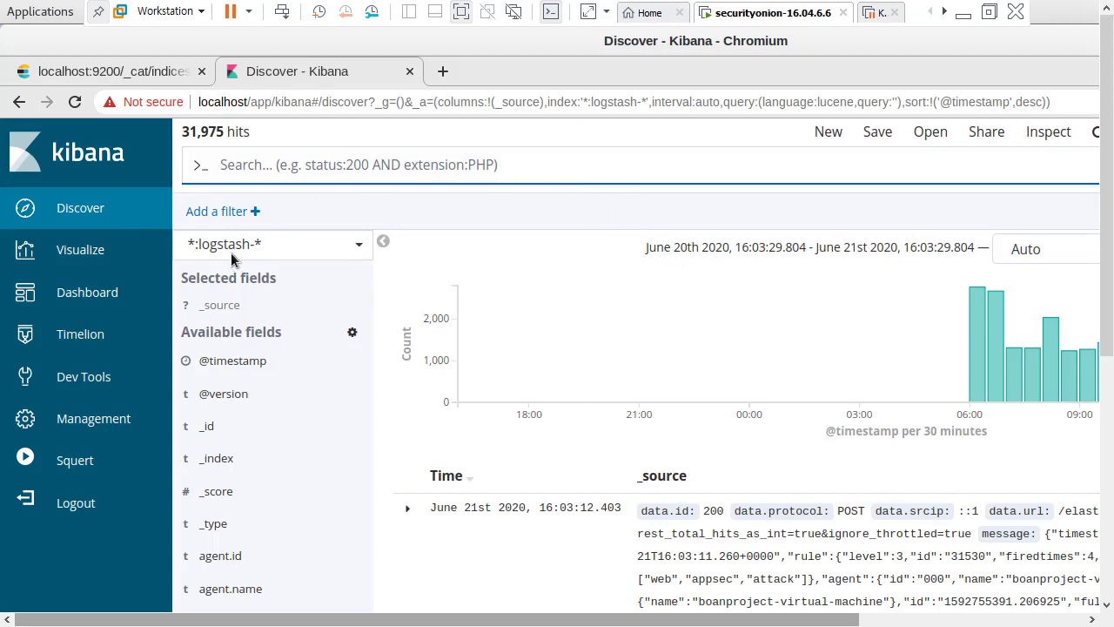
mouse_move(243, 383)
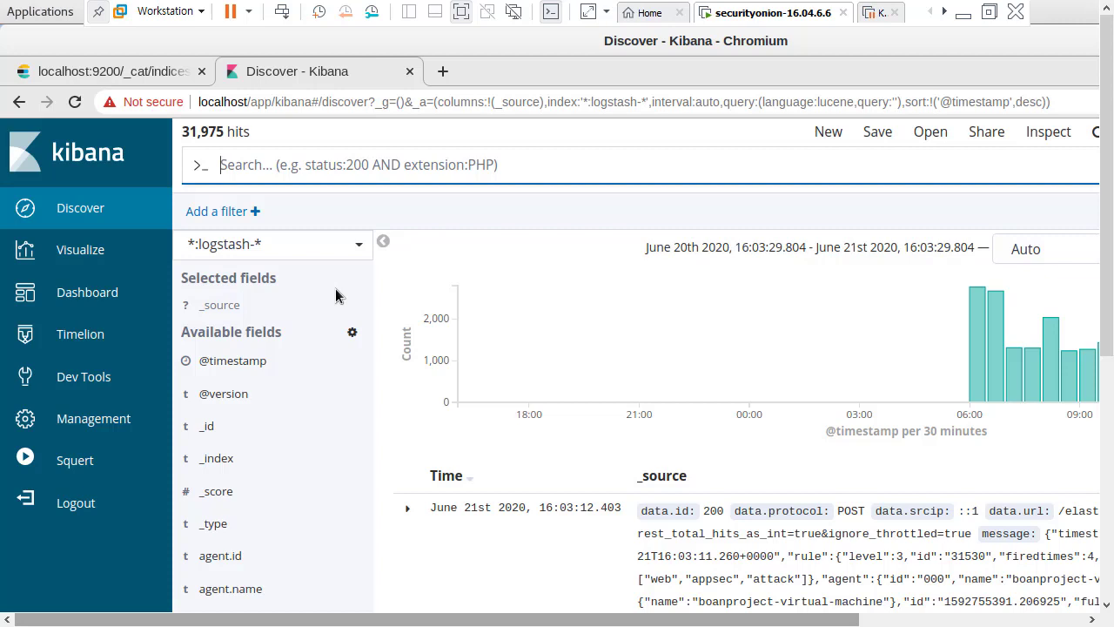
Open the Kibana home page and review the Add Data to Kibana options, from APM to Security analytics.
left_click(95, 152)
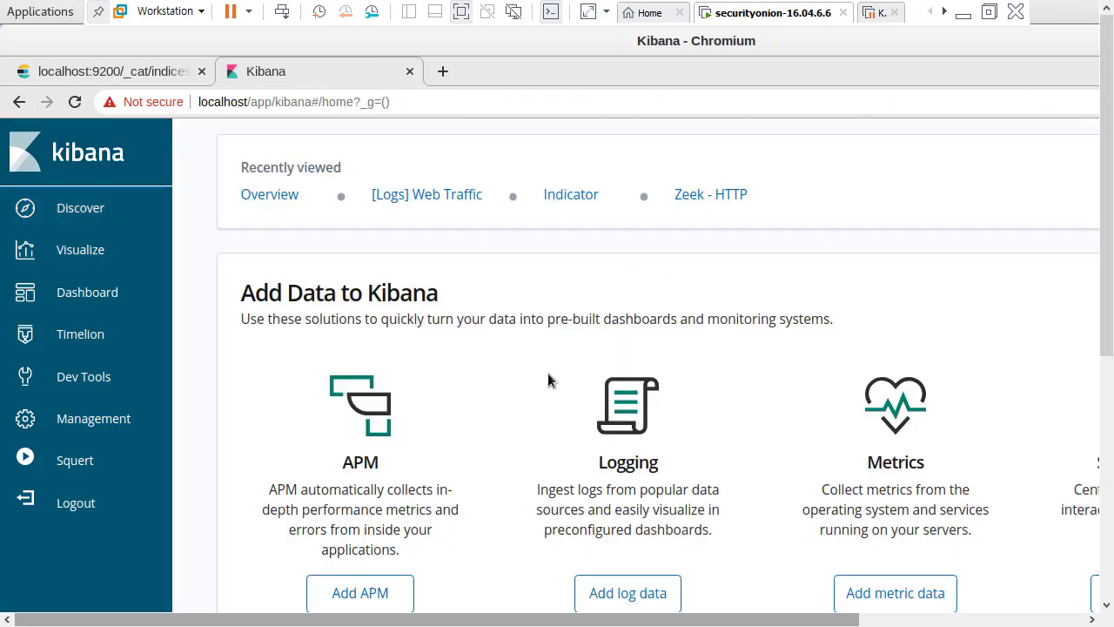
scroll(545, 374, "down", 1)
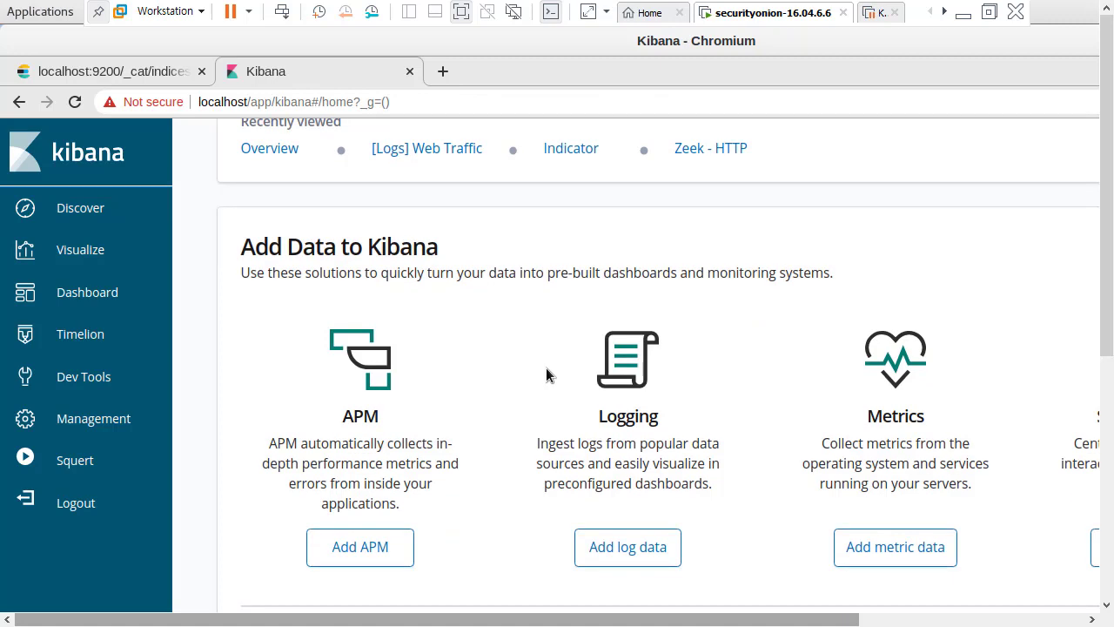
key("ctrl+minus")
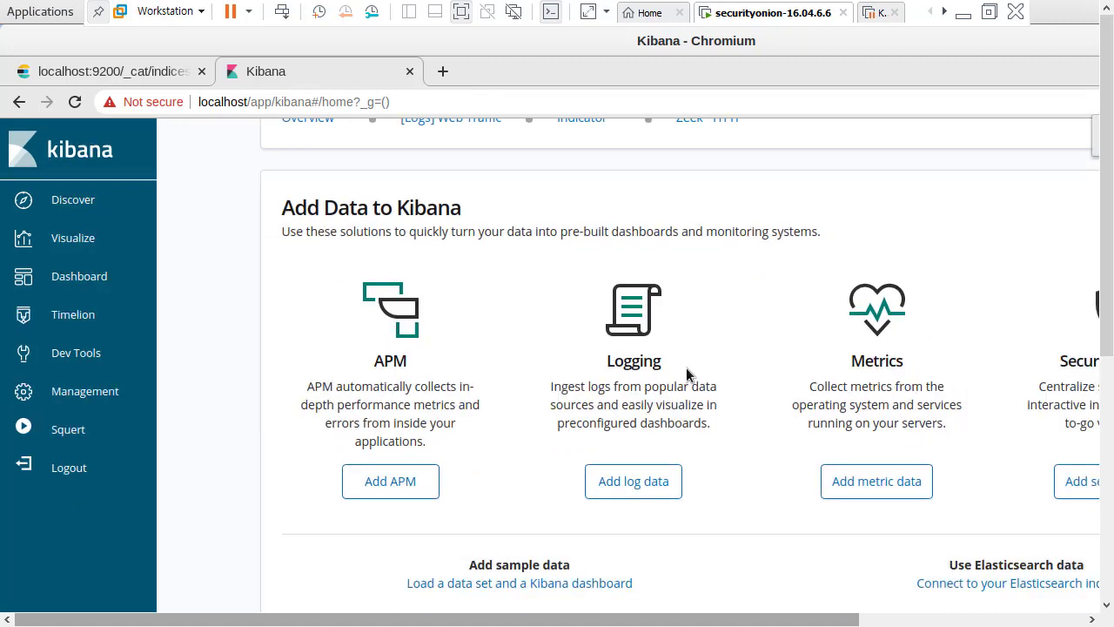
left_click_drag(828, 620, 954, 616)
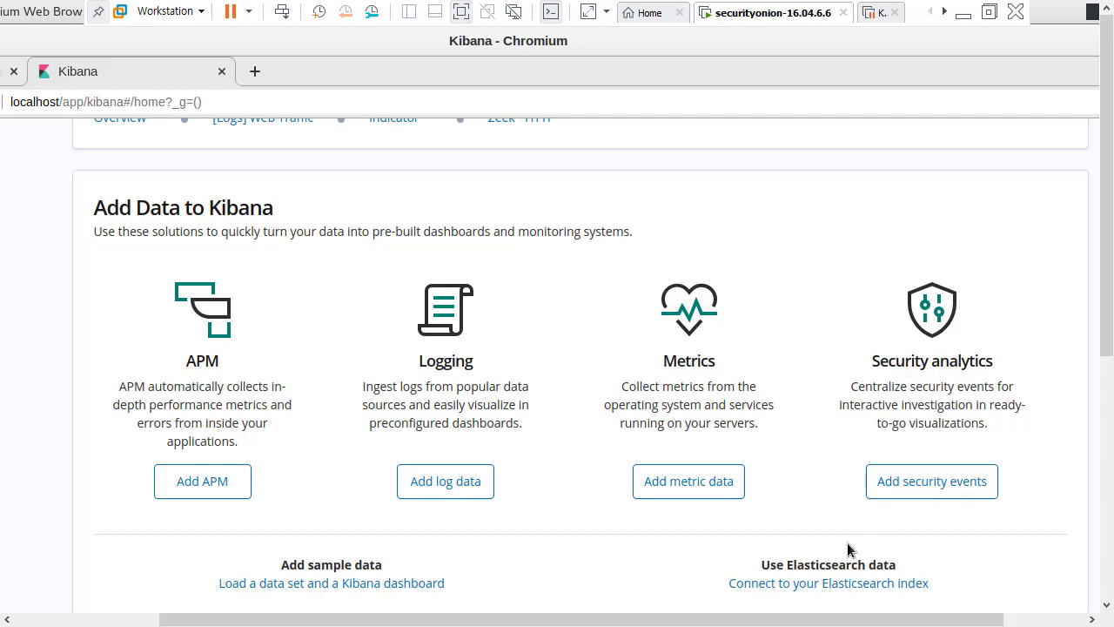
left_click_drag(844, 621, 653, 623)
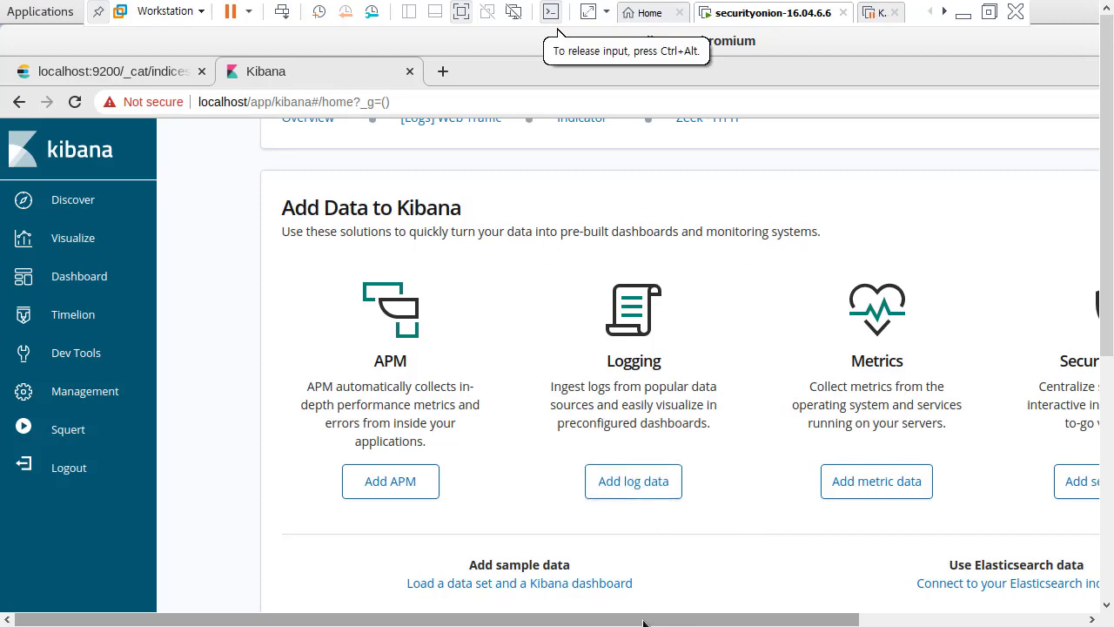
left_click_drag(649, 621, 795, 623)
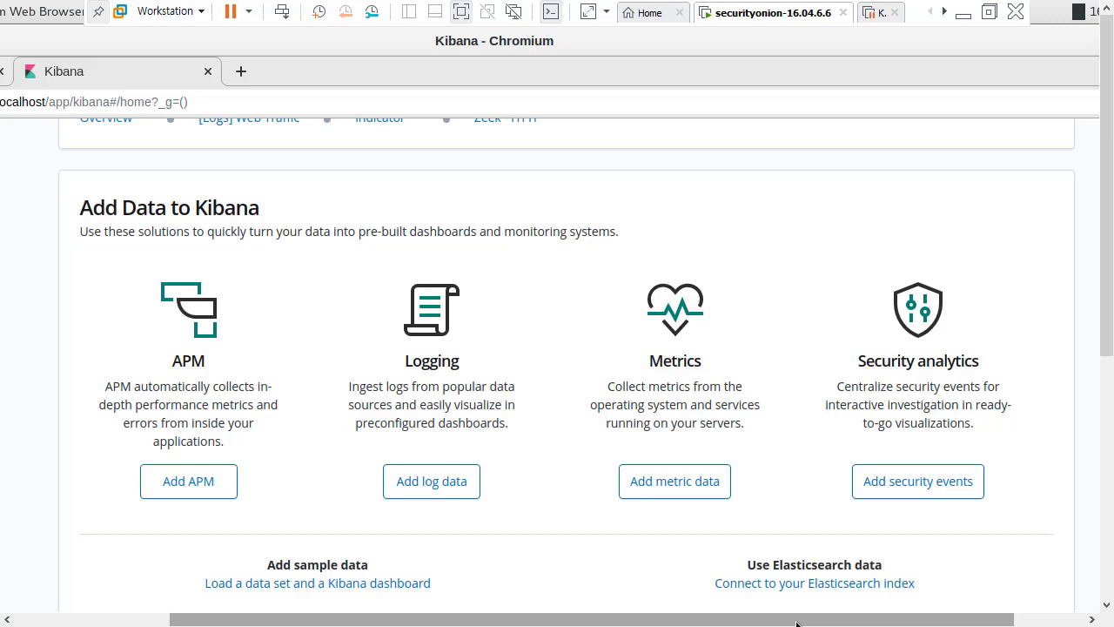
mouse_move(1106, 310)
left_mouse_down()
mouse_move(1094, 332)
mouse_move(1097, 323)
left_mouse_up()
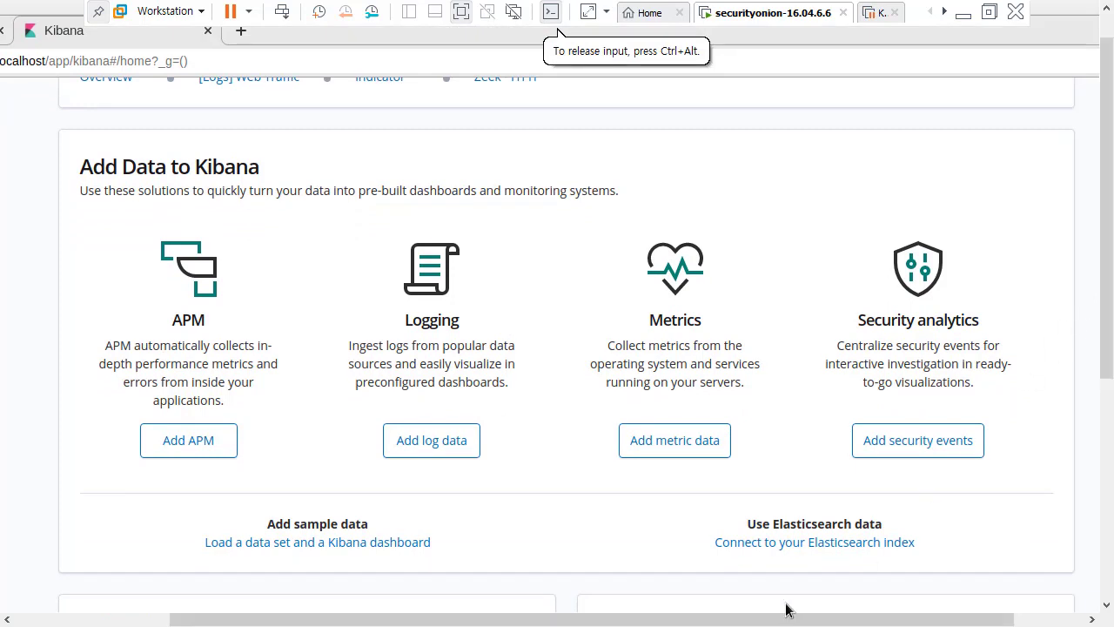
left_click_drag(734, 620, 570, 619)
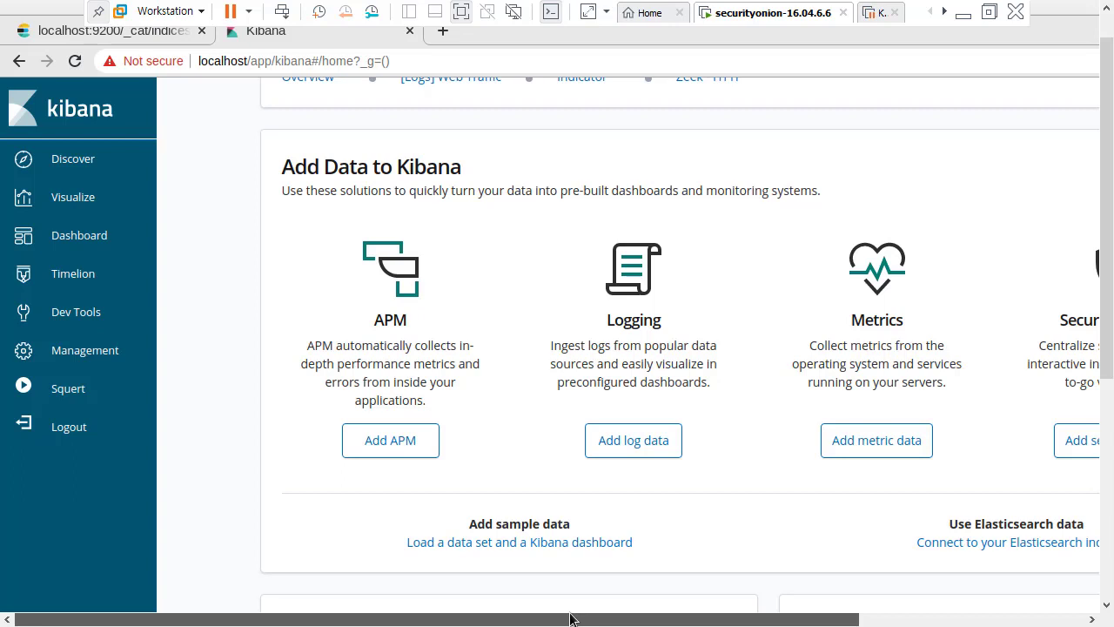
left_click_drag(570, 618, 705, 618)
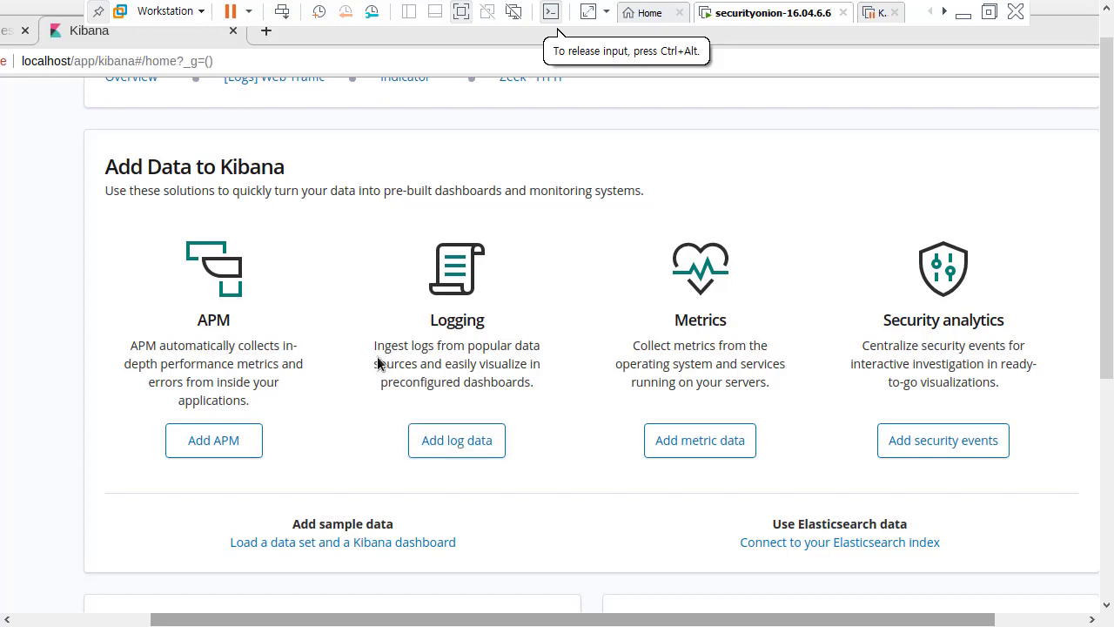
Open the Apache logs instructions from the log data options and read through the Filebeat installation, configuration and module setup.
left_click(473, 441)
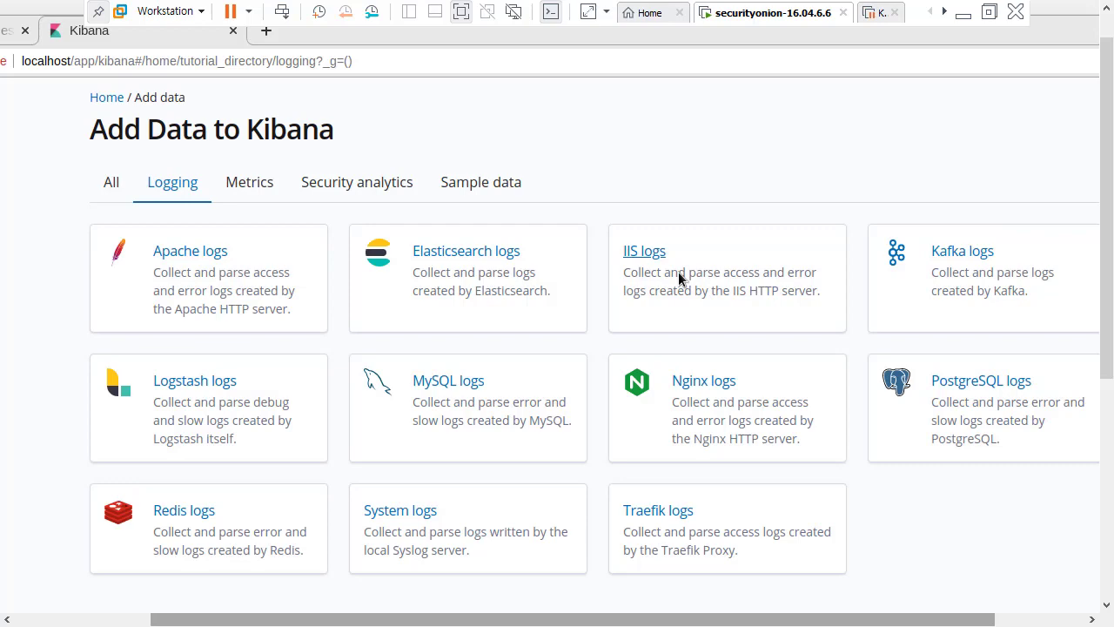
left_click(224, 254)
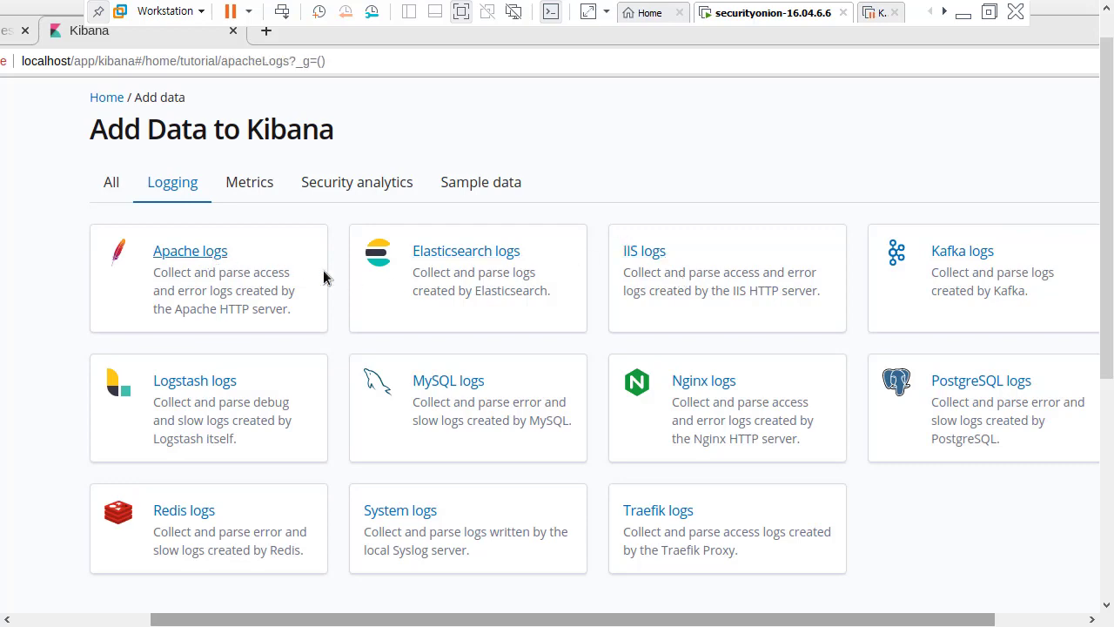
scroll(537, 341, "down", 4)
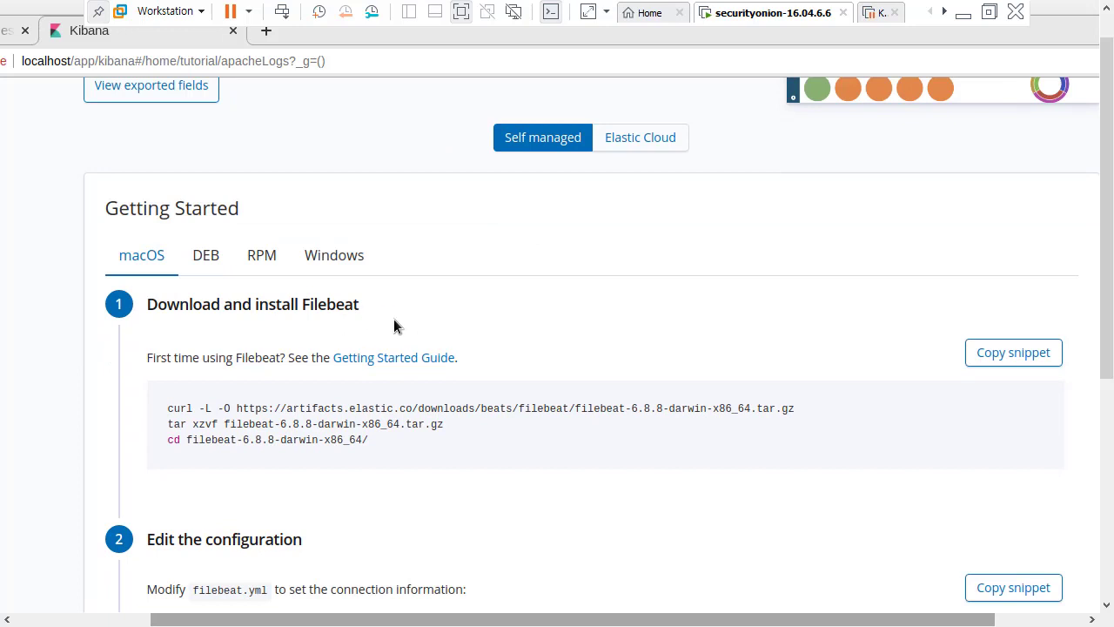
scroll(339, 361, "down", 2)
scroll(417, 370, "down", 3)
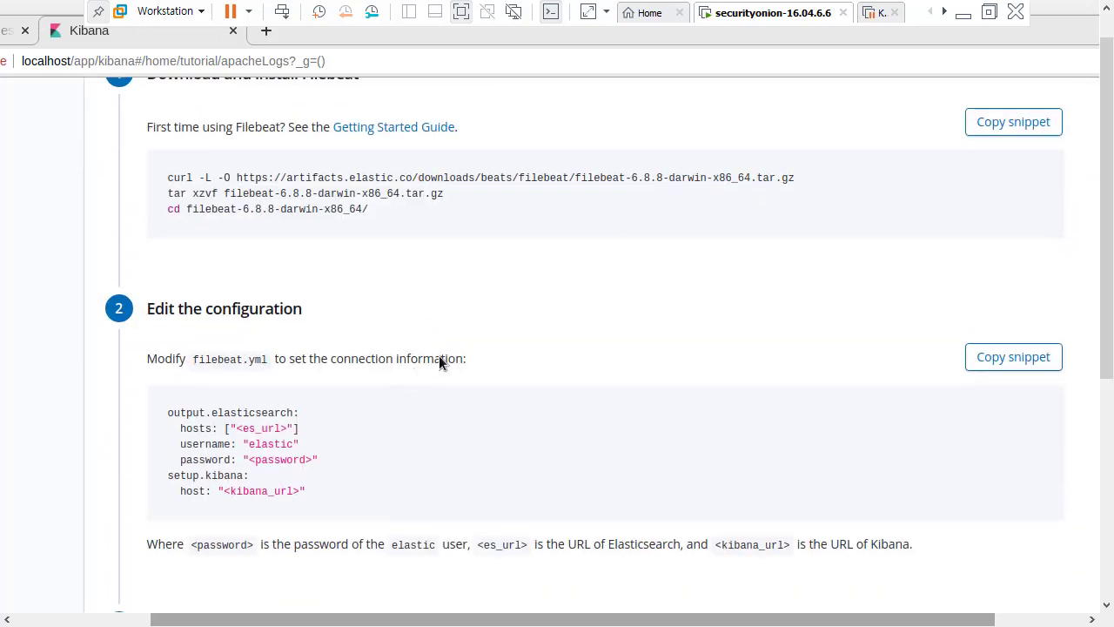
scroll(436, 392, "down", 2)
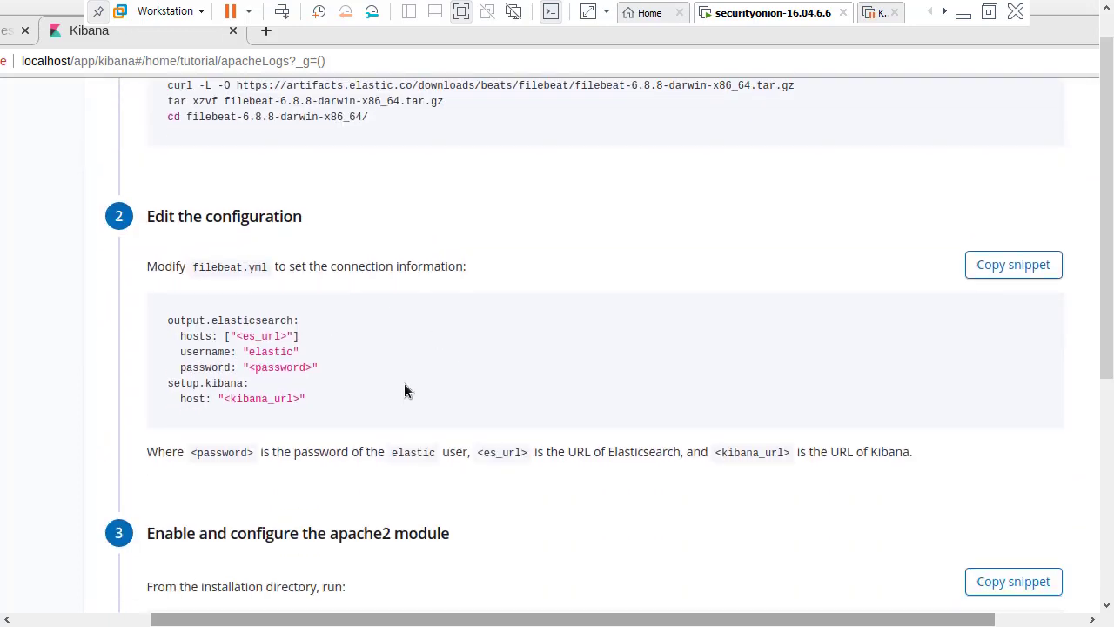
scroll(404, 384, "down", 5)
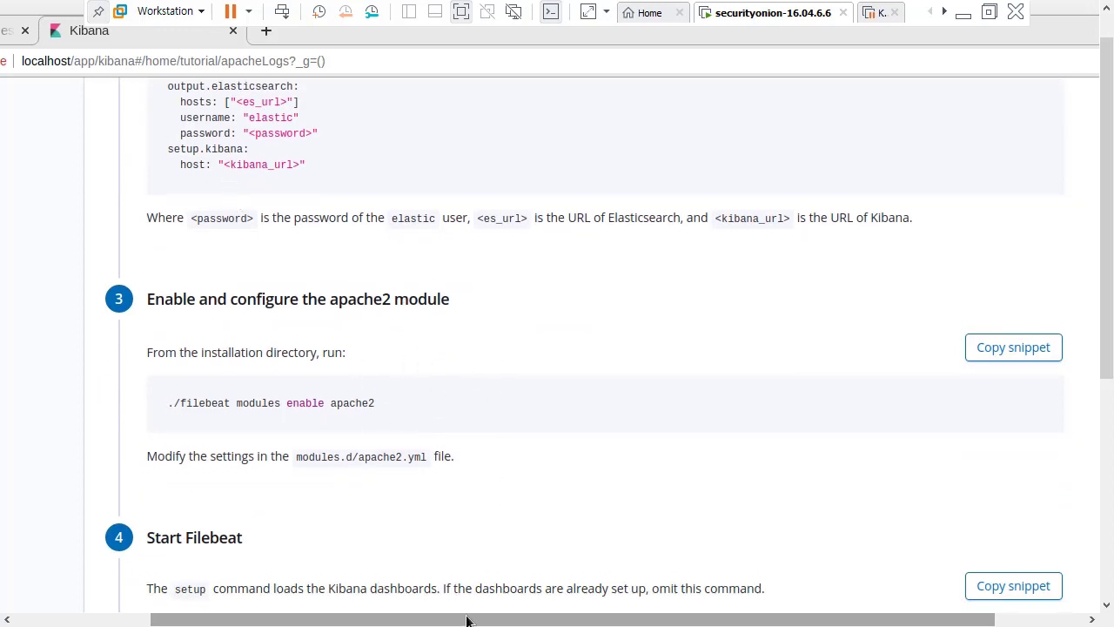
left_click_drag(464, 624, 335, 624)
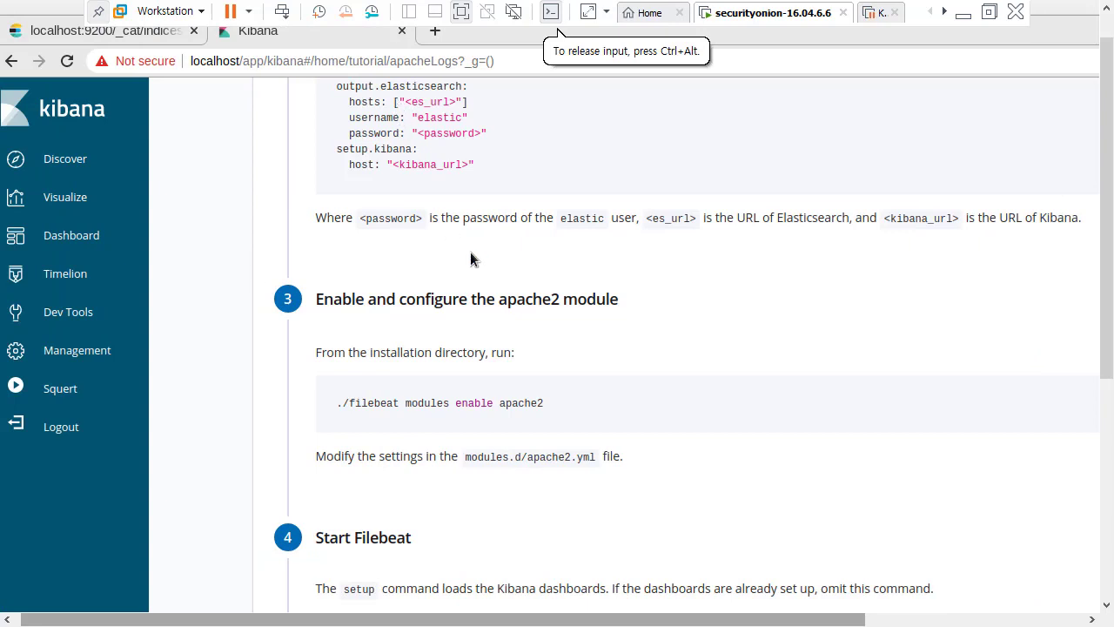
scroll(470, 260, "up", 3)
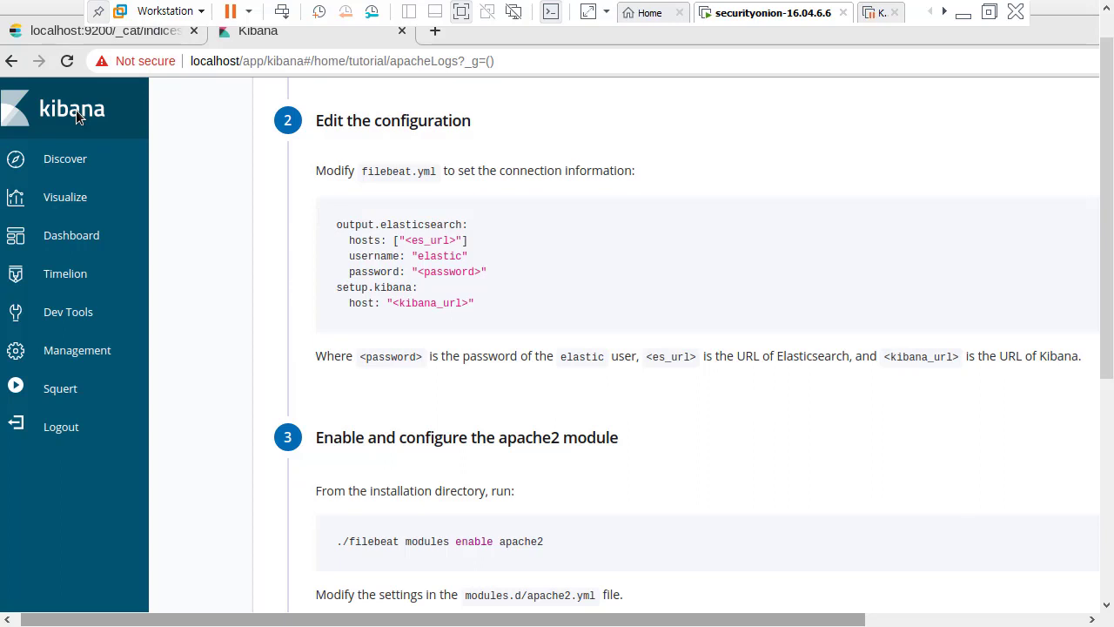
Return from the Apache logs instructions to the Add data directory and display the sample data sets.
left_click(12, 61)
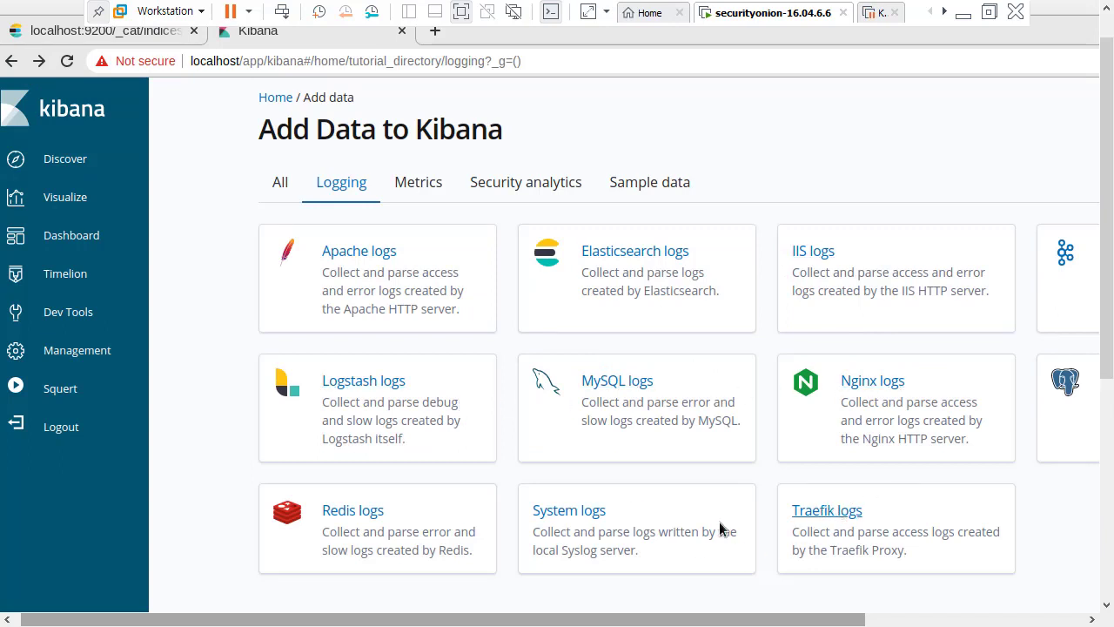
left_click(661, 182)
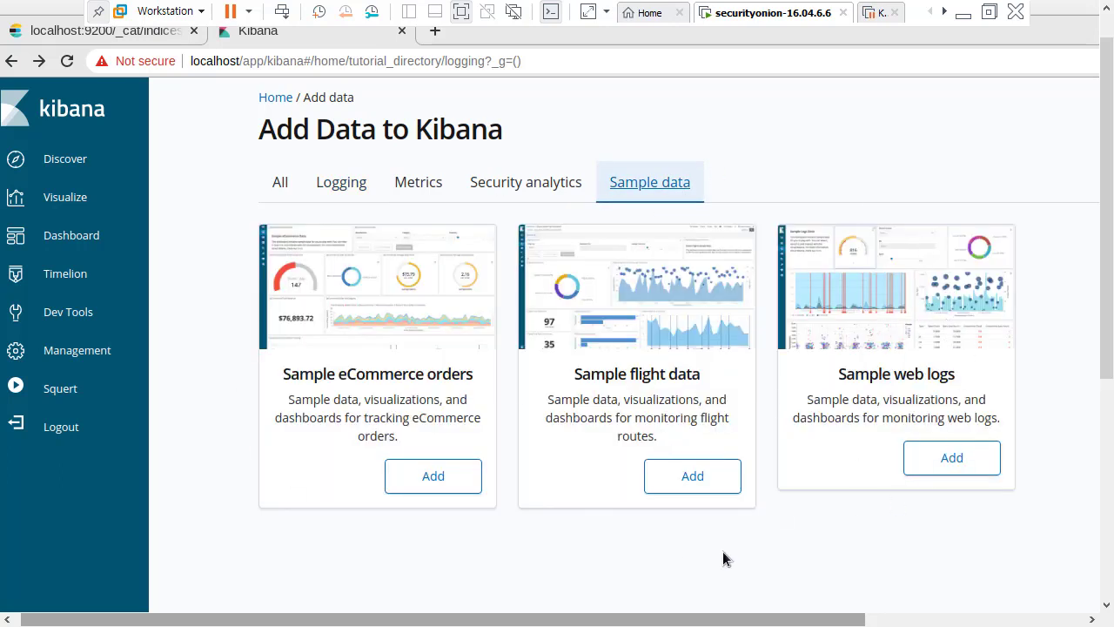
left_click_drag(719, 622, 788, 623)
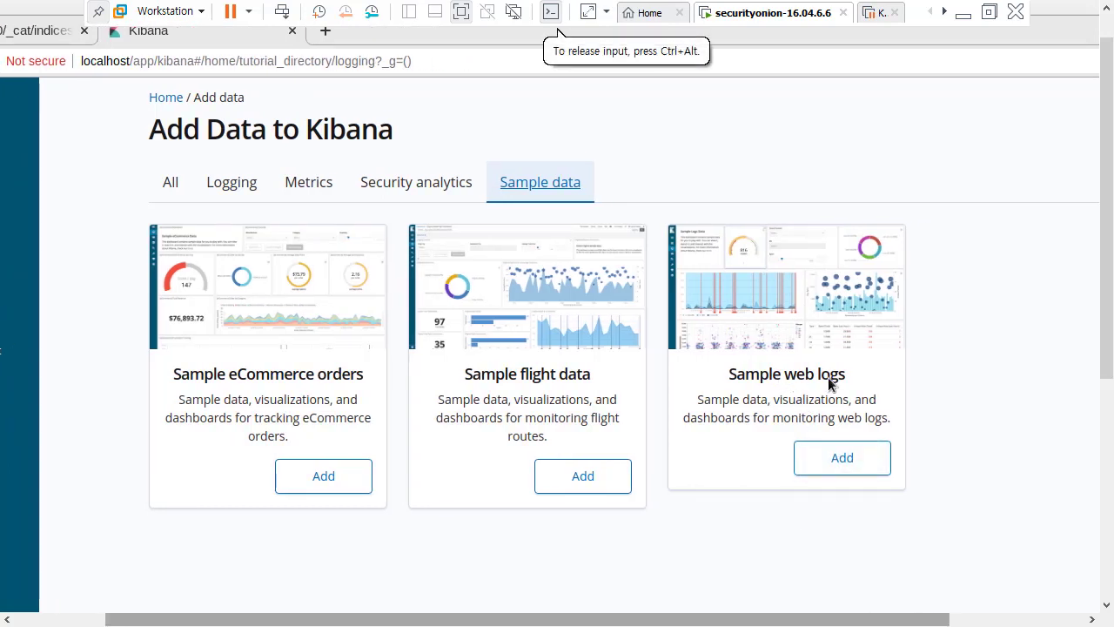
Add the Sample web logs data set to Kibana.
left_click(842, 458)
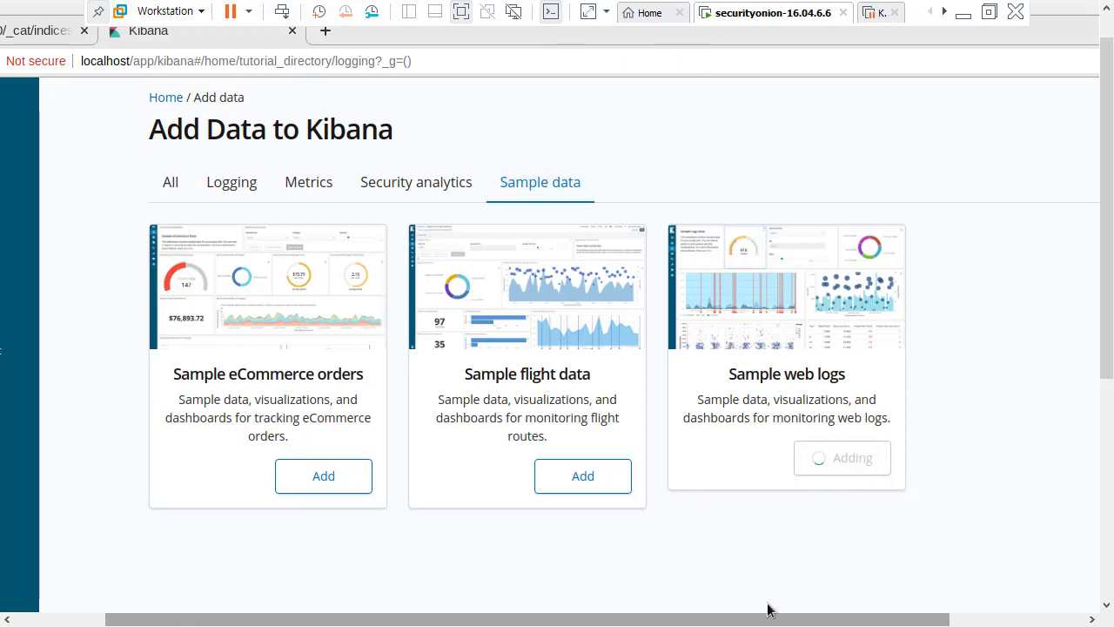
left_click_drag(771, 623, 738, 623)
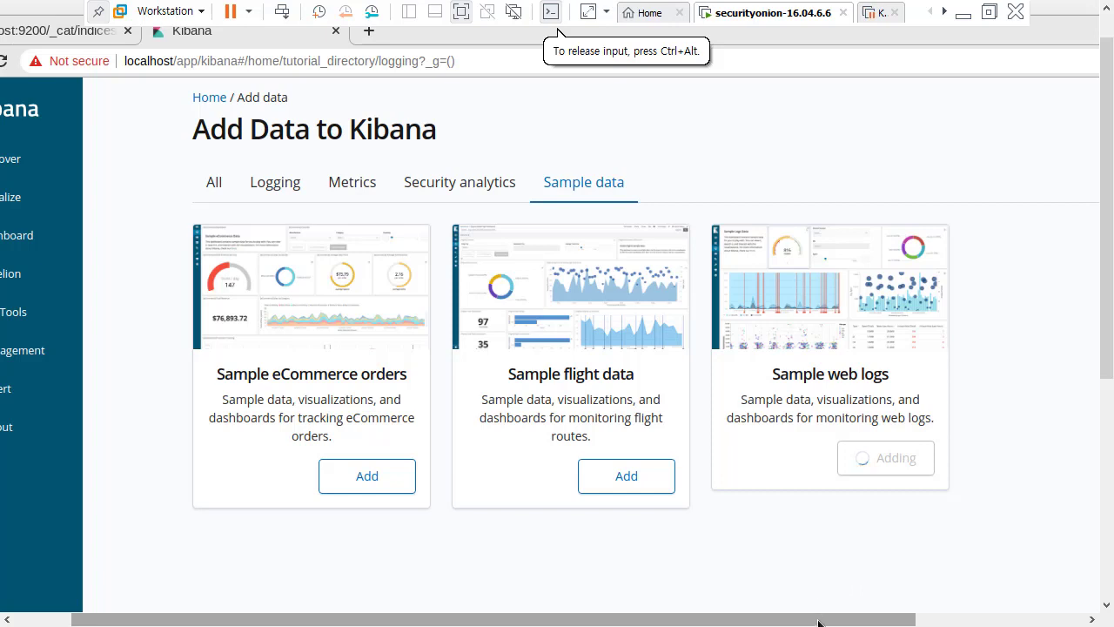
left_click_drag(767, 621, 709, 620)
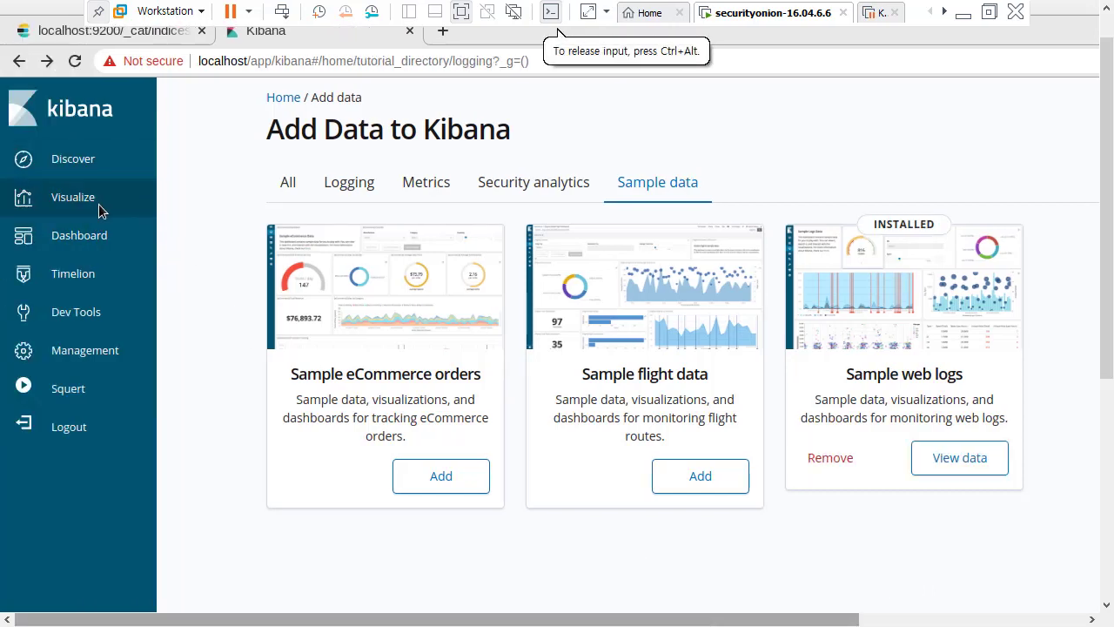
left_click(108, 252)
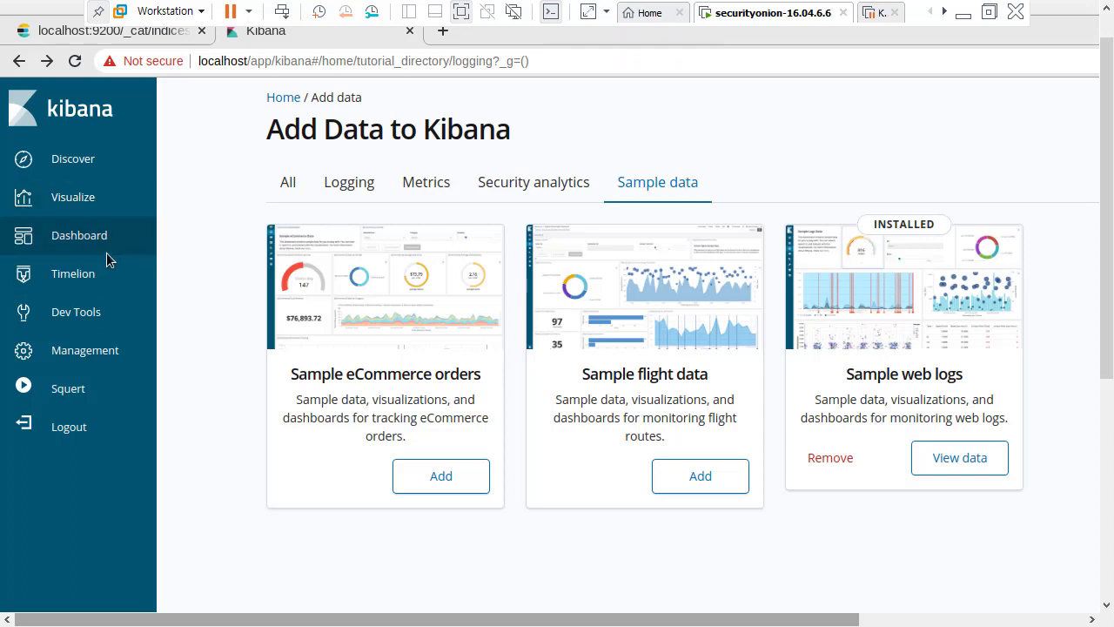
left_click_drag(539, 620, 678, 620)
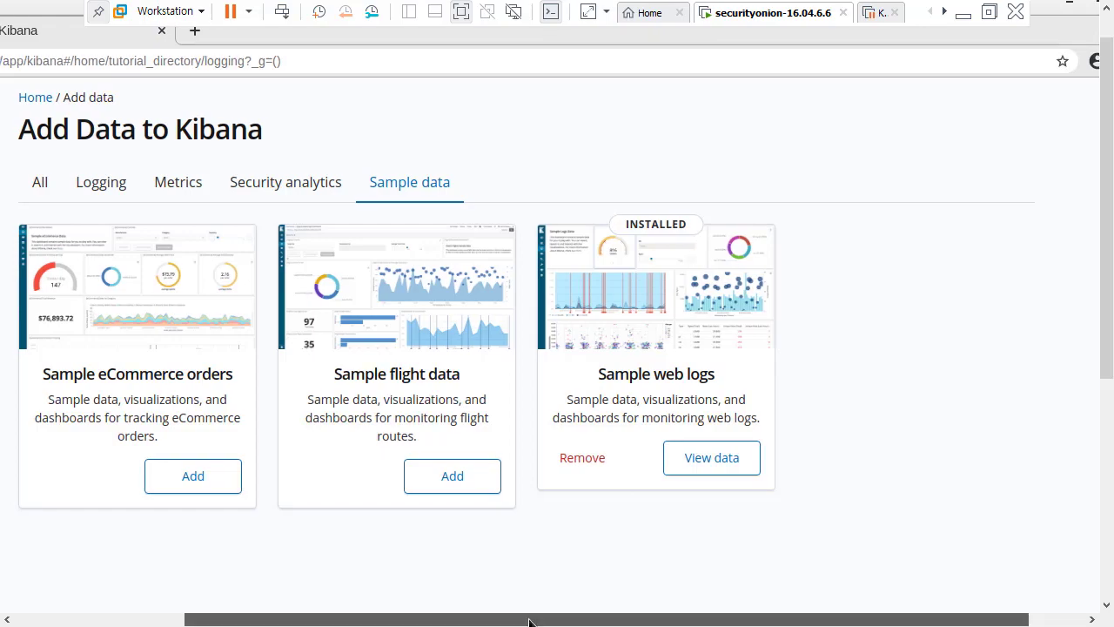
left_click_drag(615, 619, 435, 620)
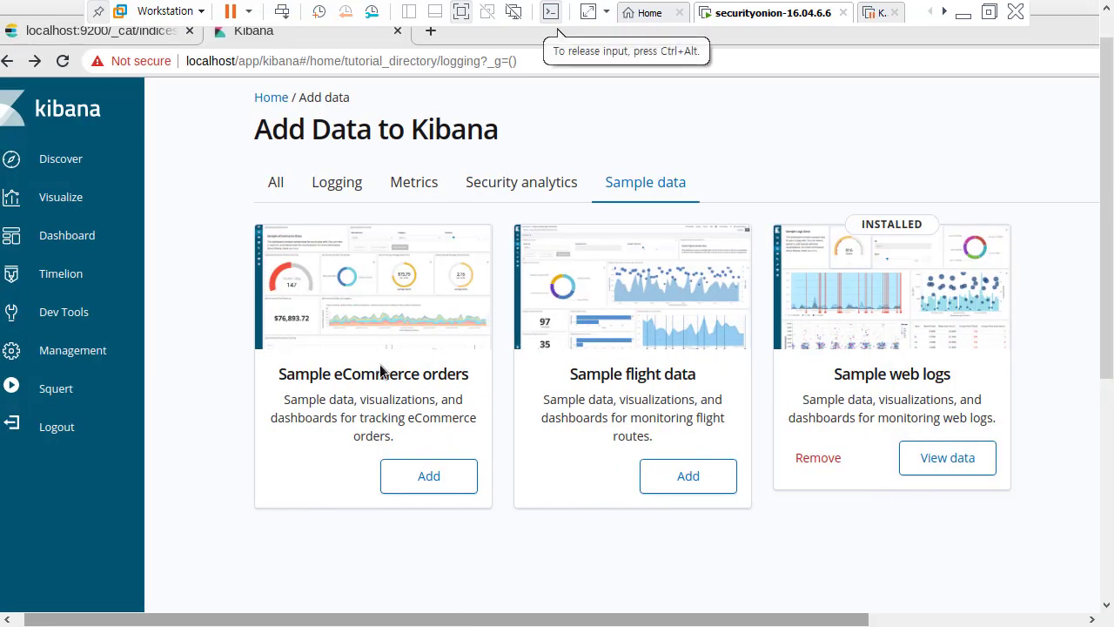
Switch to the localhost:9200/_cat/indices page and refresh the list of Elasticsearch indices.
left_click(73, 42)
key("ctrl+plus")
key("ctrl+plus")
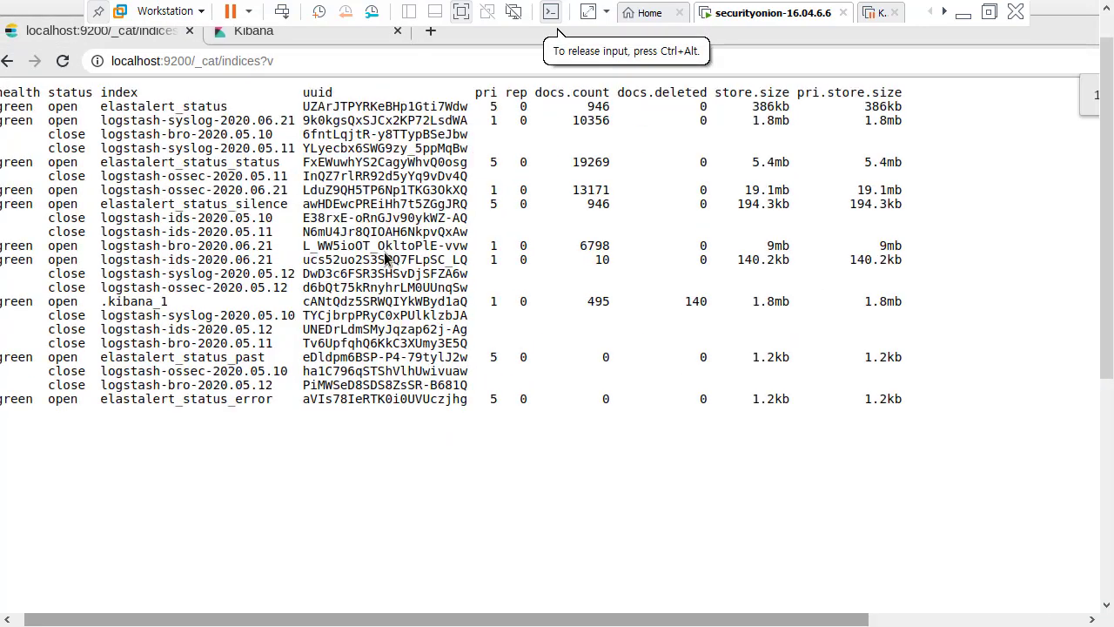
key("F5")
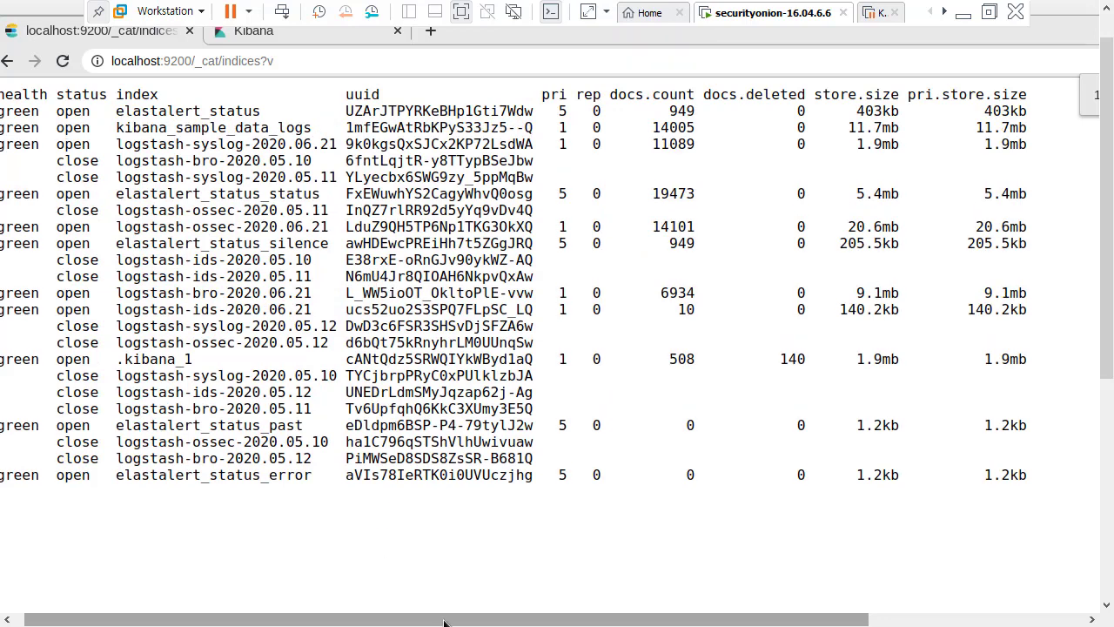
left_click_drag(461, 622, 450, 621)
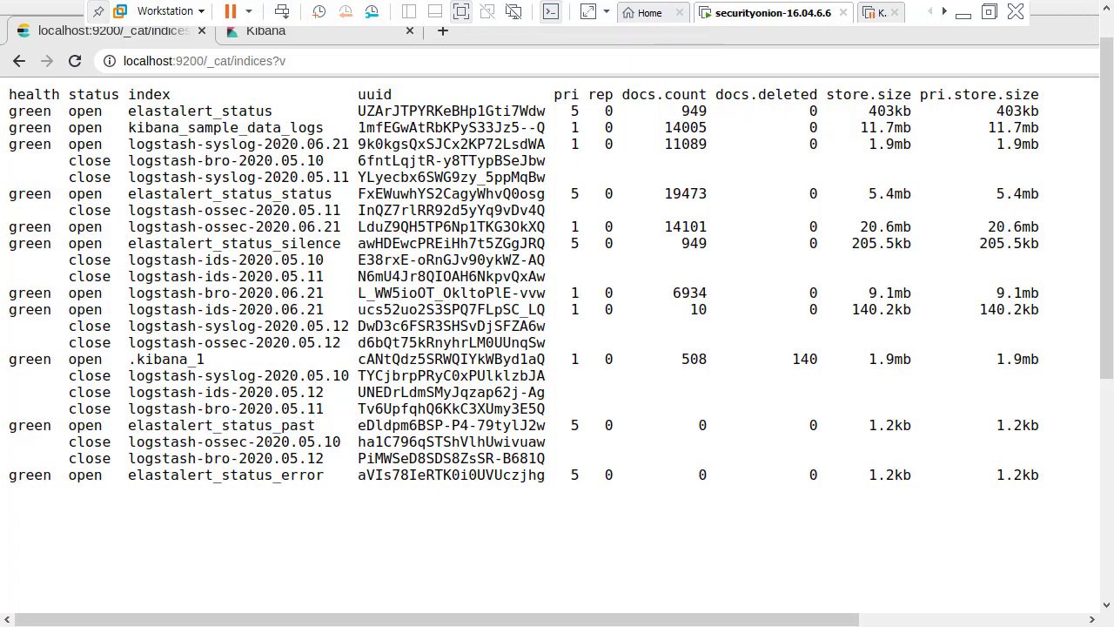
Highlight the kibana_sample_data_logs row in the index list, including its docs.count value.
left_click_drag(128, 132, 1052, 130)
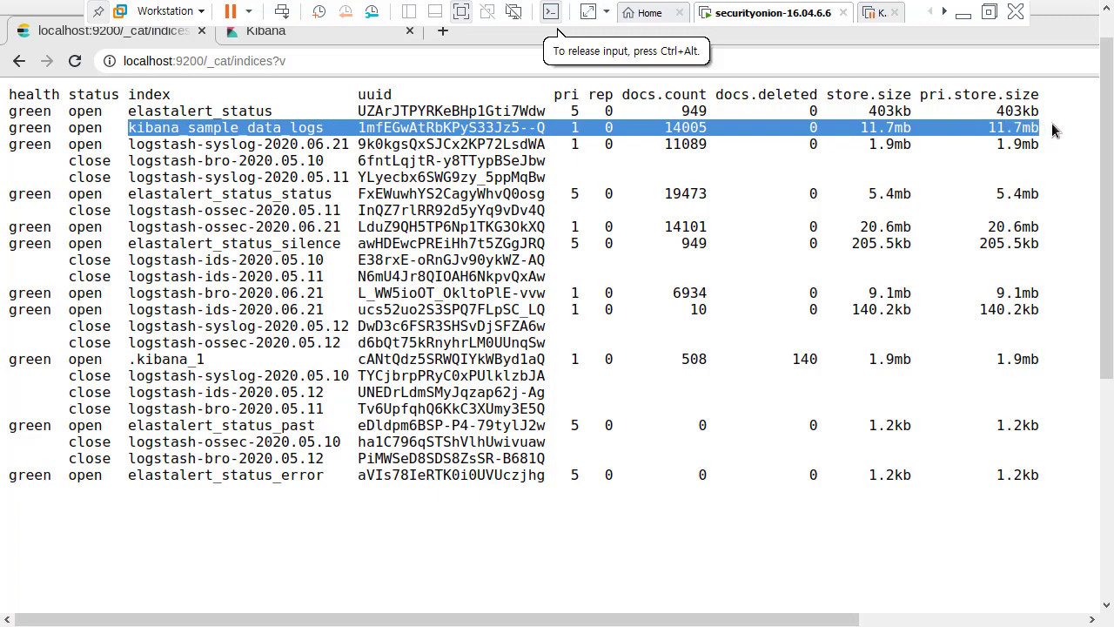
left_click(1049, 129)
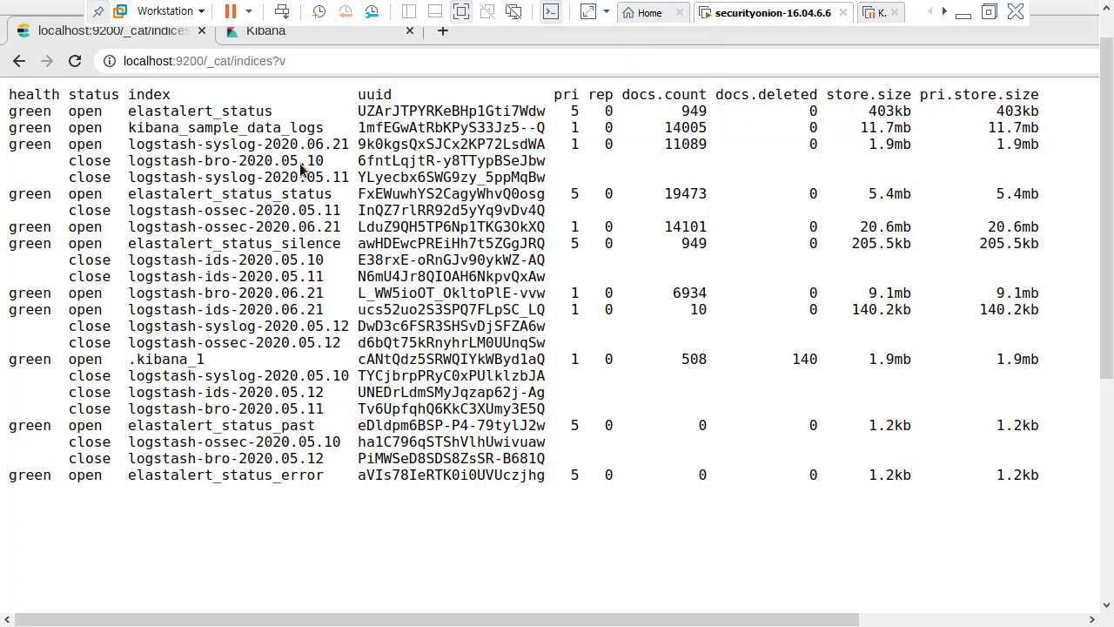
left_click_drag(16, 130, 766, 130)
left_click_drag(841, 133, 1045, 132)
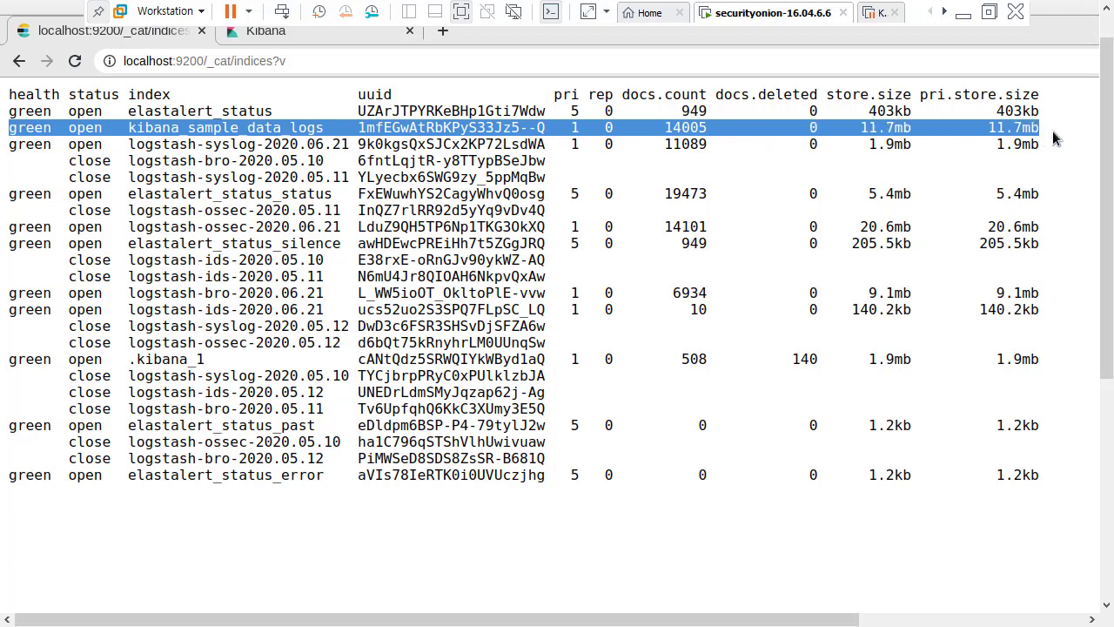
left_click(1051, 131)
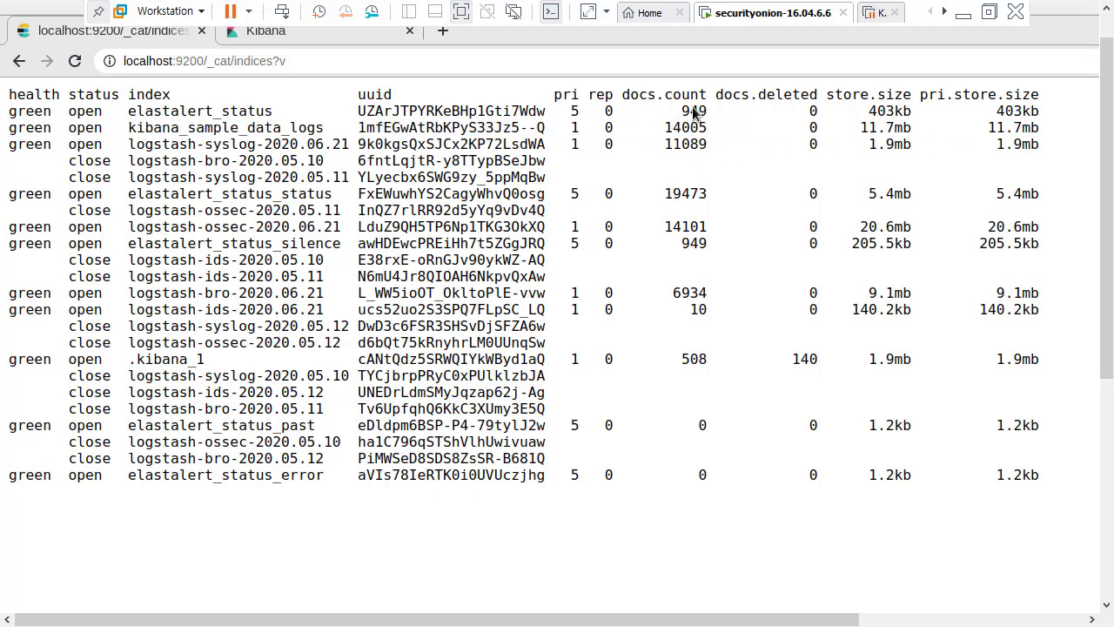
double_click(706, 130)
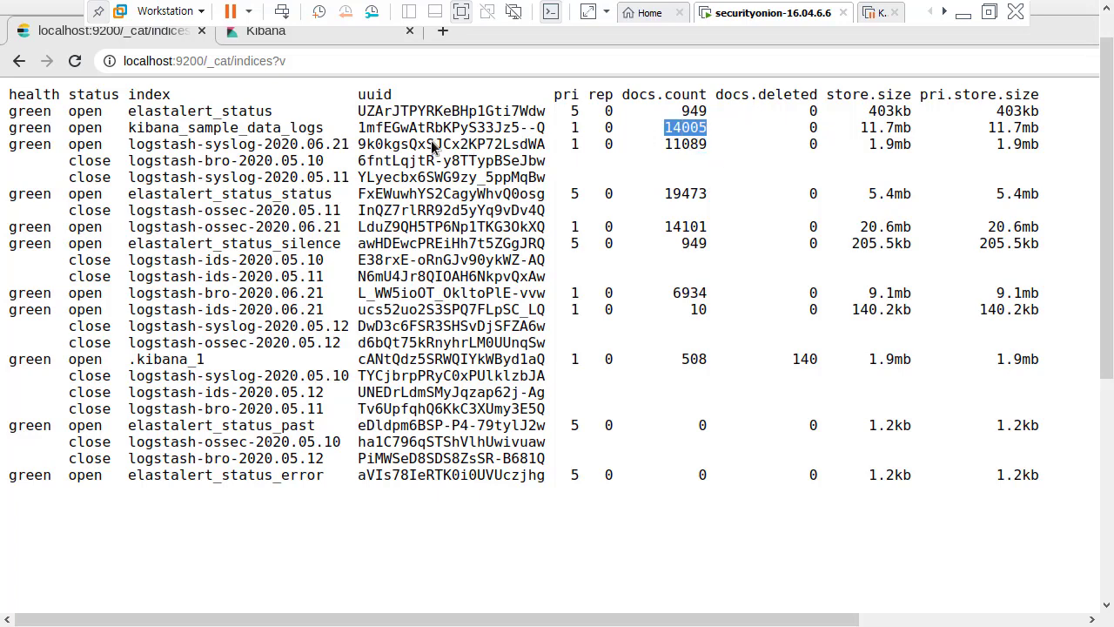
Return to Kibana's sample data sets and view the installed web logs data in the [Logs] Web Traffic dashboard.
left_click(293, 37)
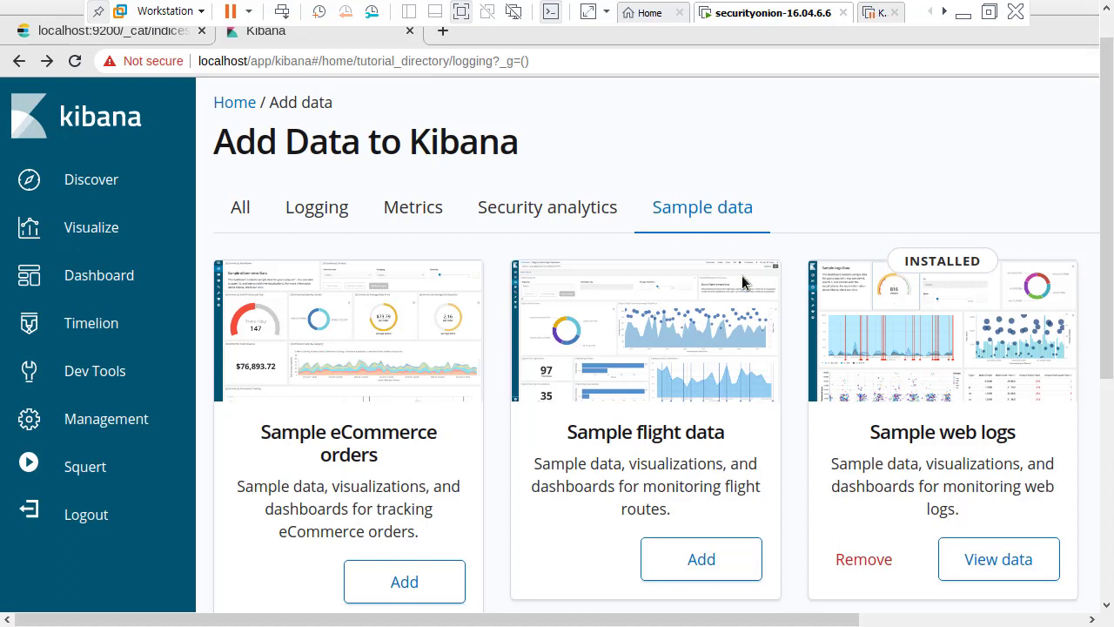
left_click_drag(764, 618, 914, 618)
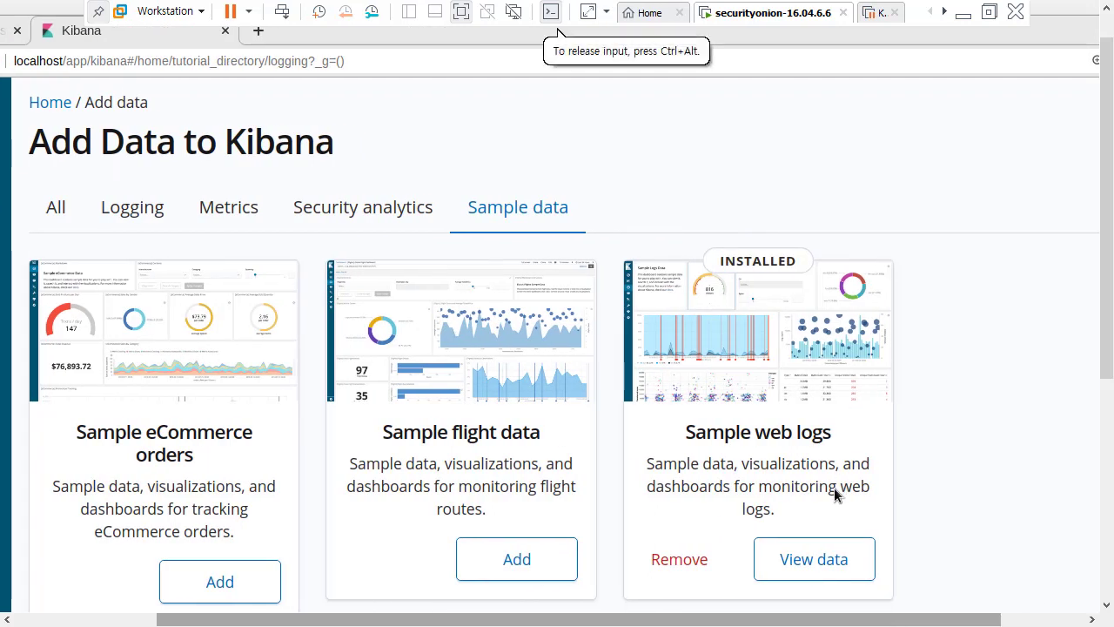
left_click(814, 558)
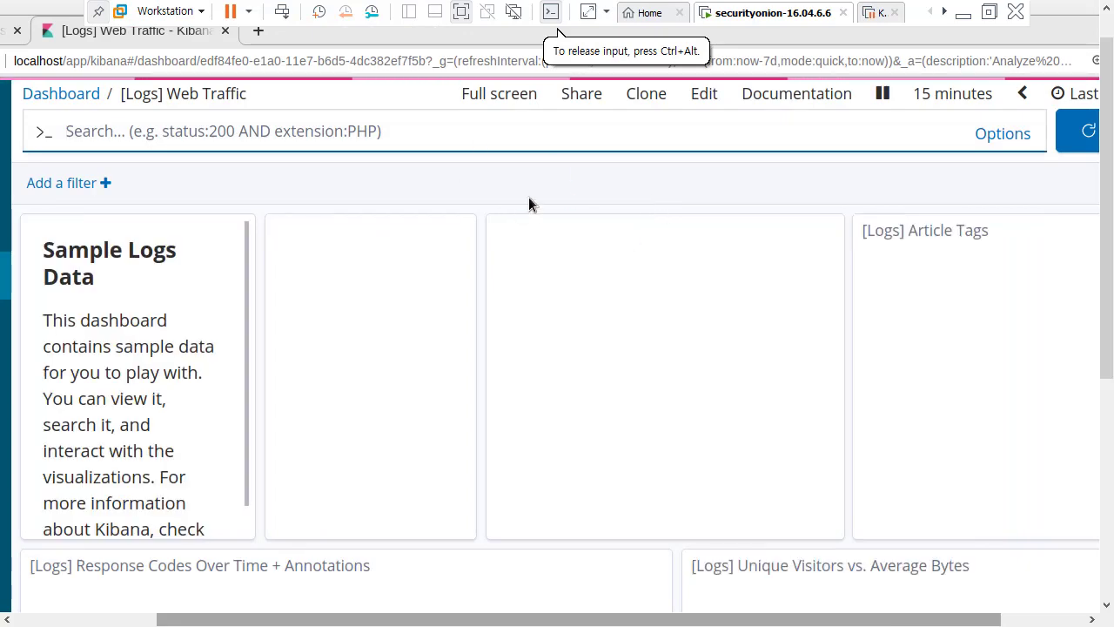
key("ctrl+plus")
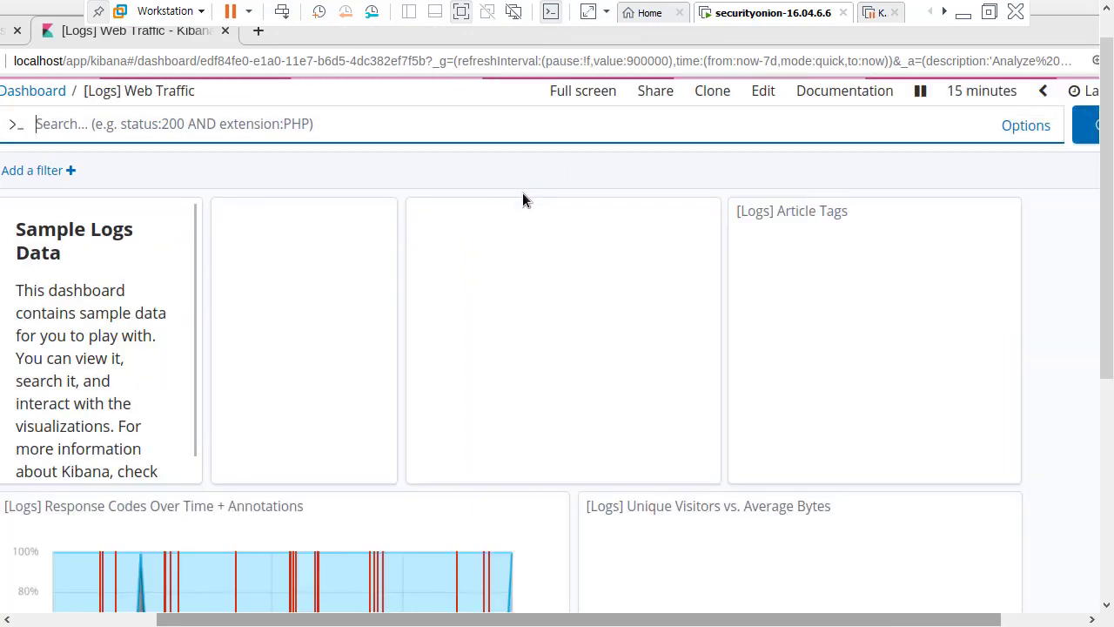
Look through the Web Traffic dashboard's panels, from the Unique Visitors gauge and filter controls down to the Heatmap and Sankey chart.
scroll(705, 579, "down", 1)
left_click_drag(724, 623, 539, 623)
left_click(137, 249)
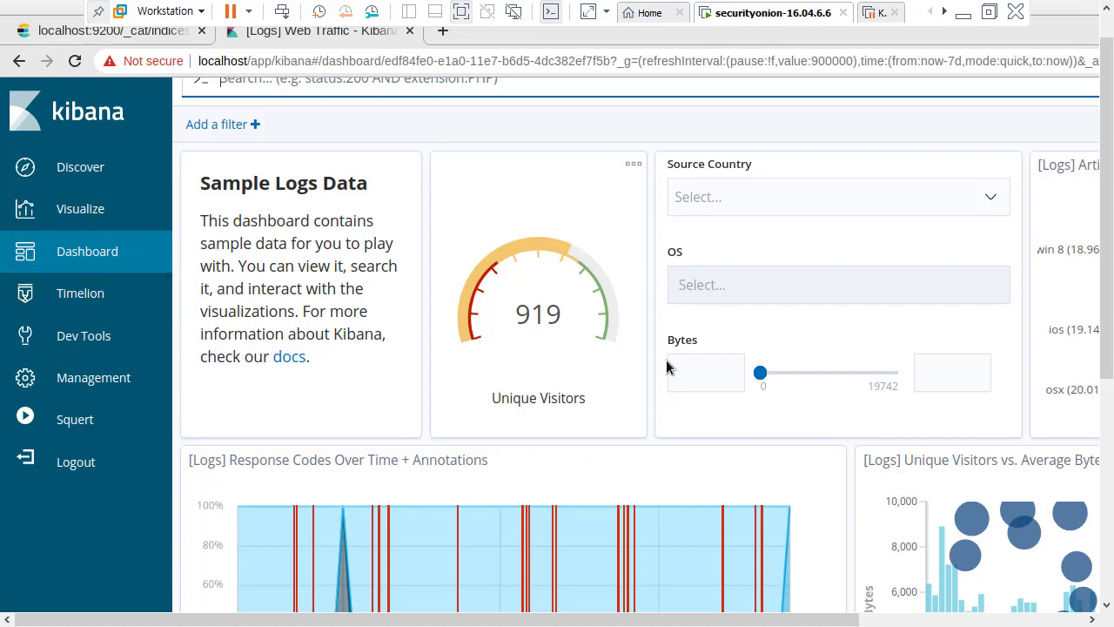
left_click_drag(828, 616, 952, 390)
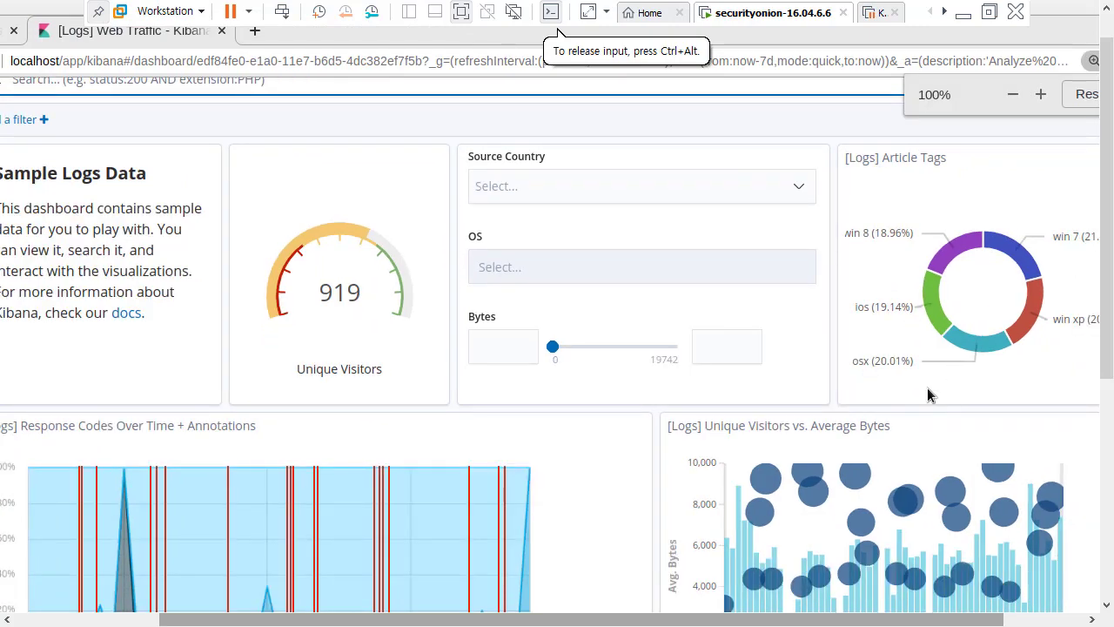
scroll(927, 387, "down", 3)
scroll(882, 477, "down", 5)
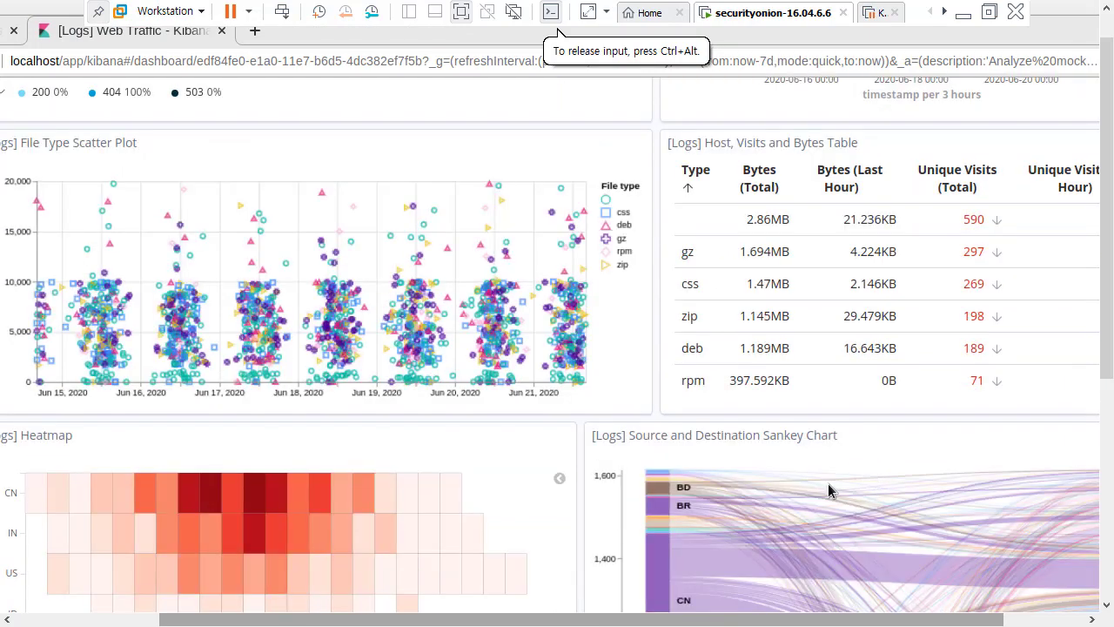
scroll(792, 344, "down", 2)
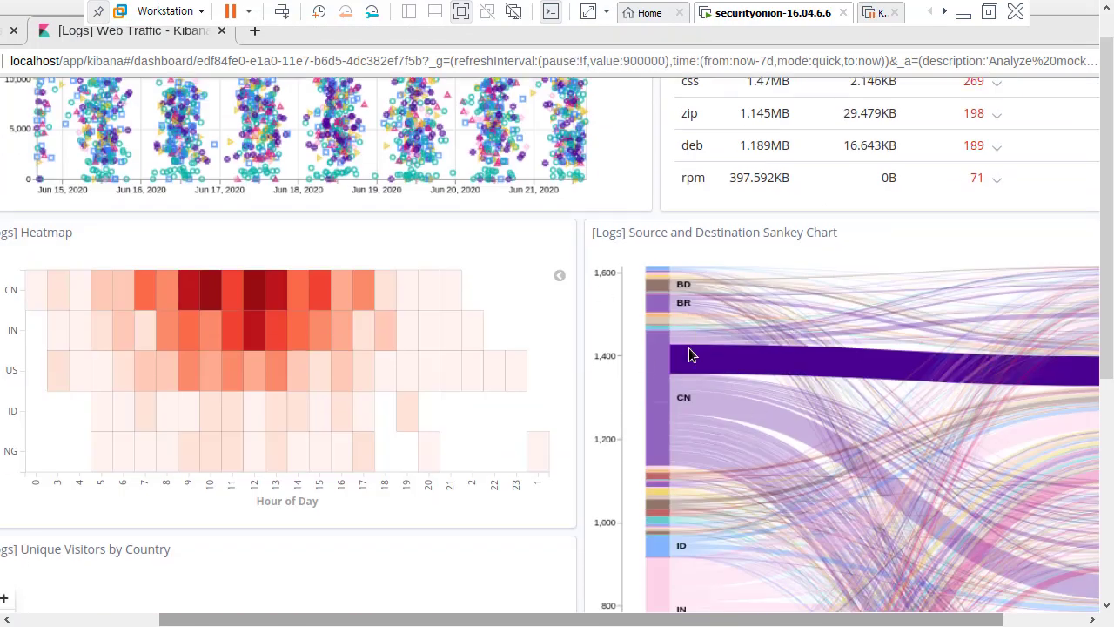
scroll(705, 407, "up", 8)
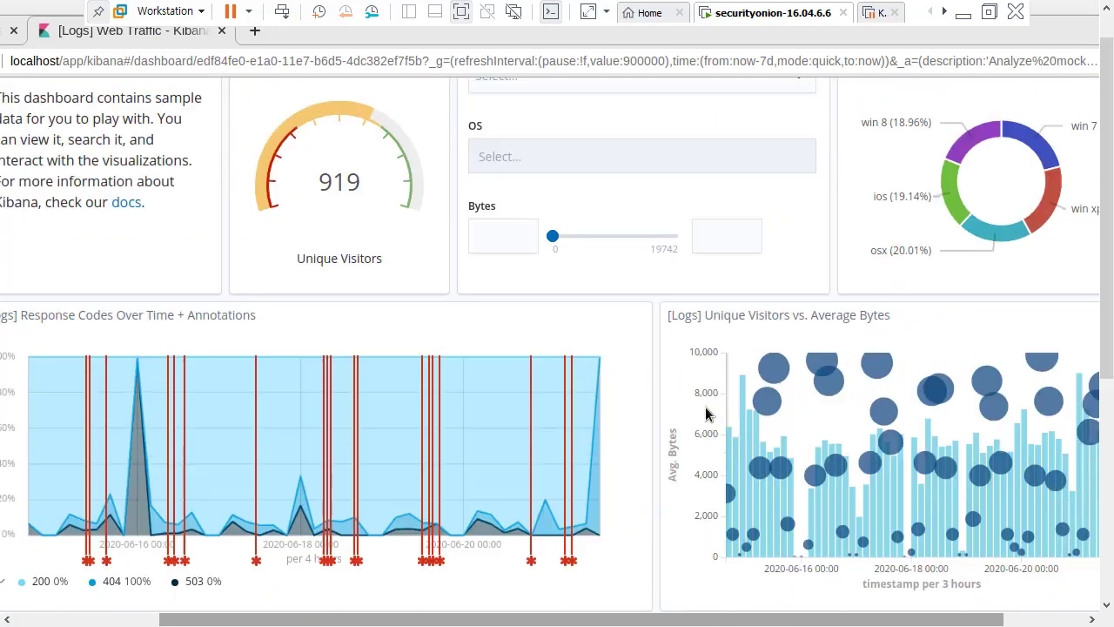
Examine the dashboard's File Type Scatter Plot and the Host, Visits and Bytes Table.
key("ctrl+minus")
key("ctrl+minus")
key("ctrl+minus")
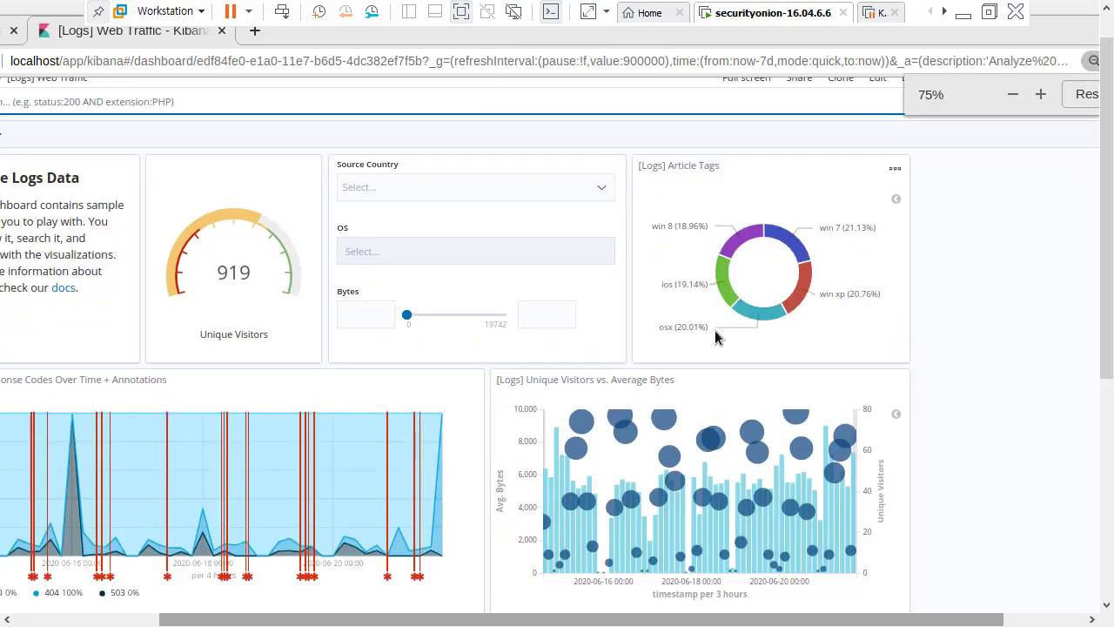
key("ctrl+plus")
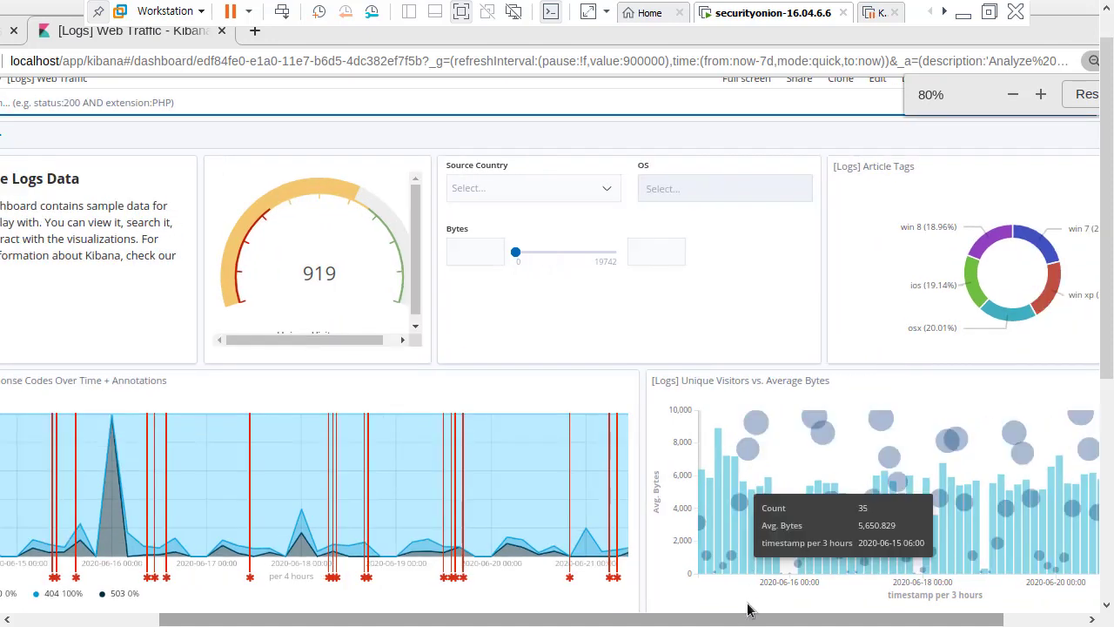
scroll(799, 500, "left", 2)
scroll(799, 500, "down", 1)
scroll(799, 500, "down", 3)
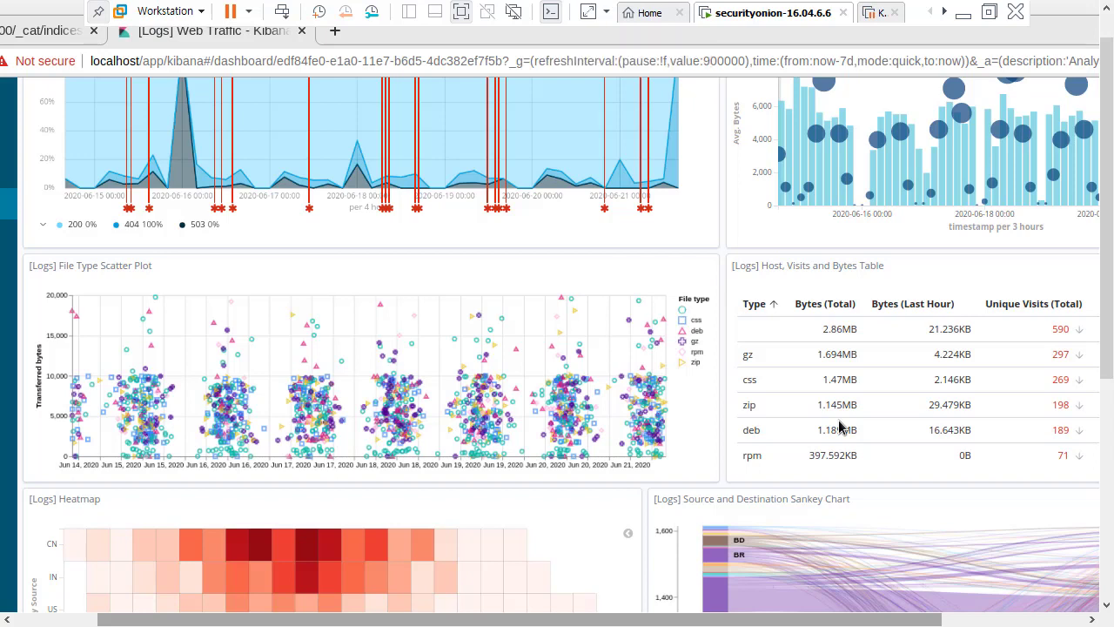
scroll(840, 427, "down", 1)
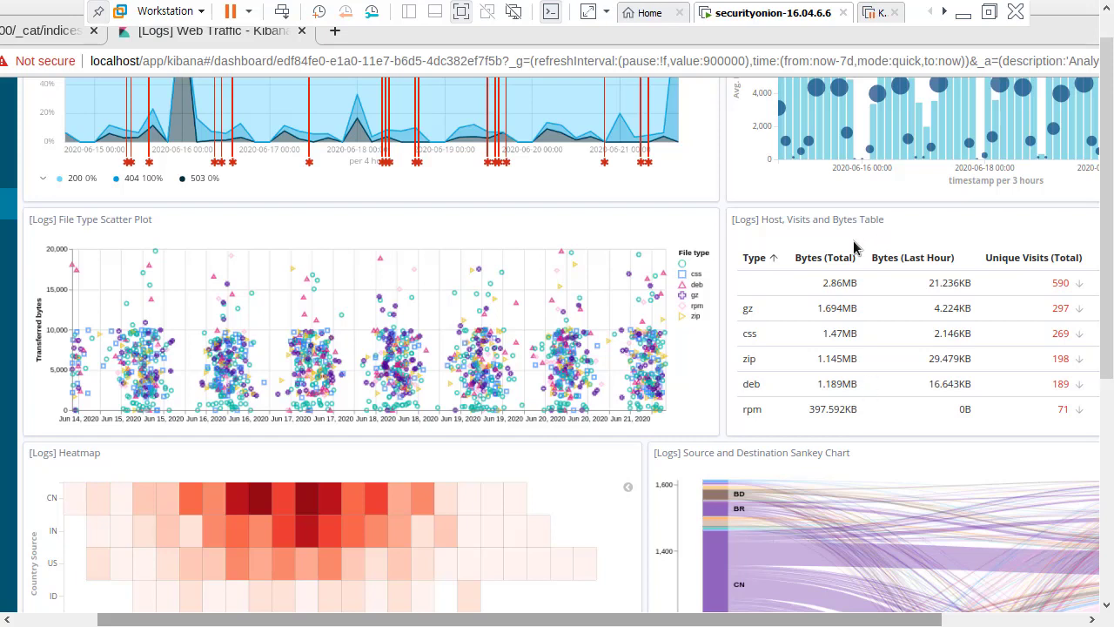
scroll(857, 245, "down", 1)
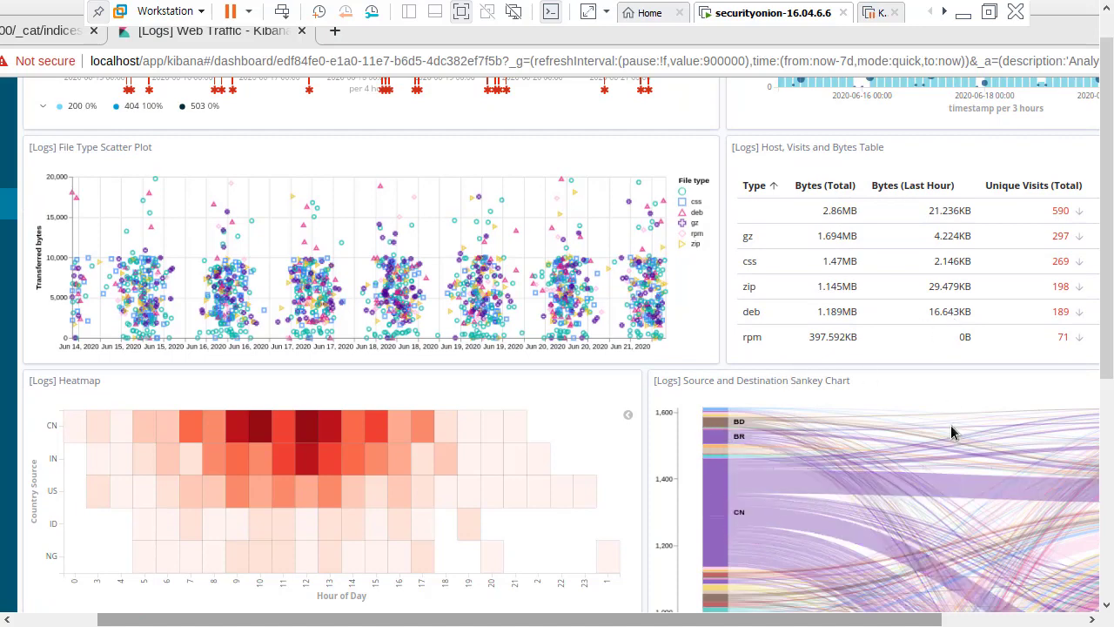
Examine the country flows in the Source and Destination Sankey Chart.
key("ctrl+plus")
key("ctrl+plus")
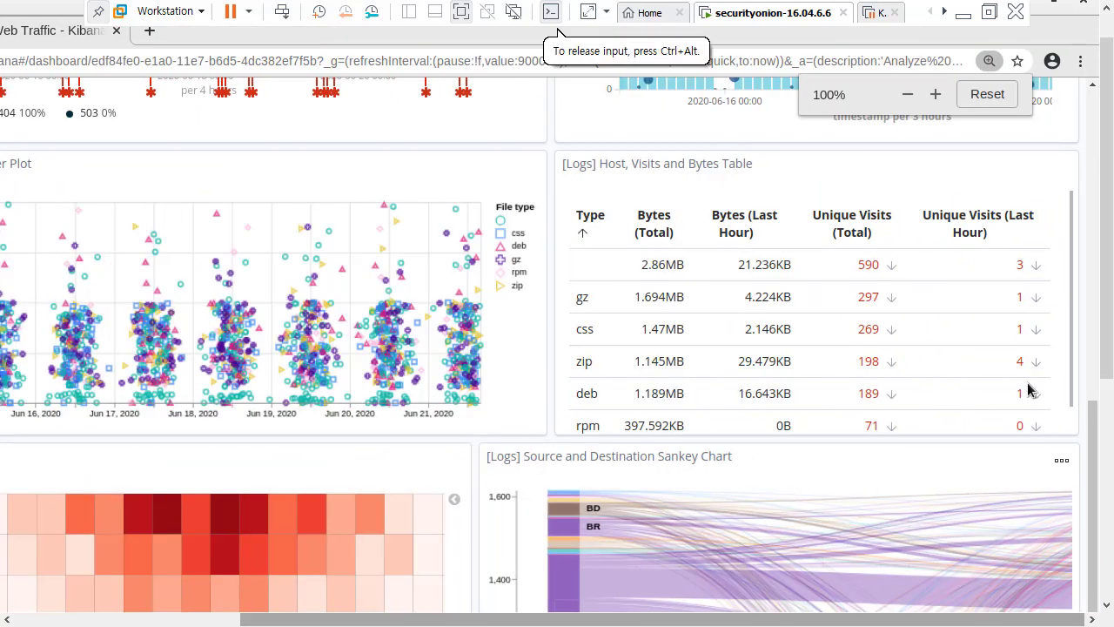
left_click_drag(1100, 357, 1092, 534)
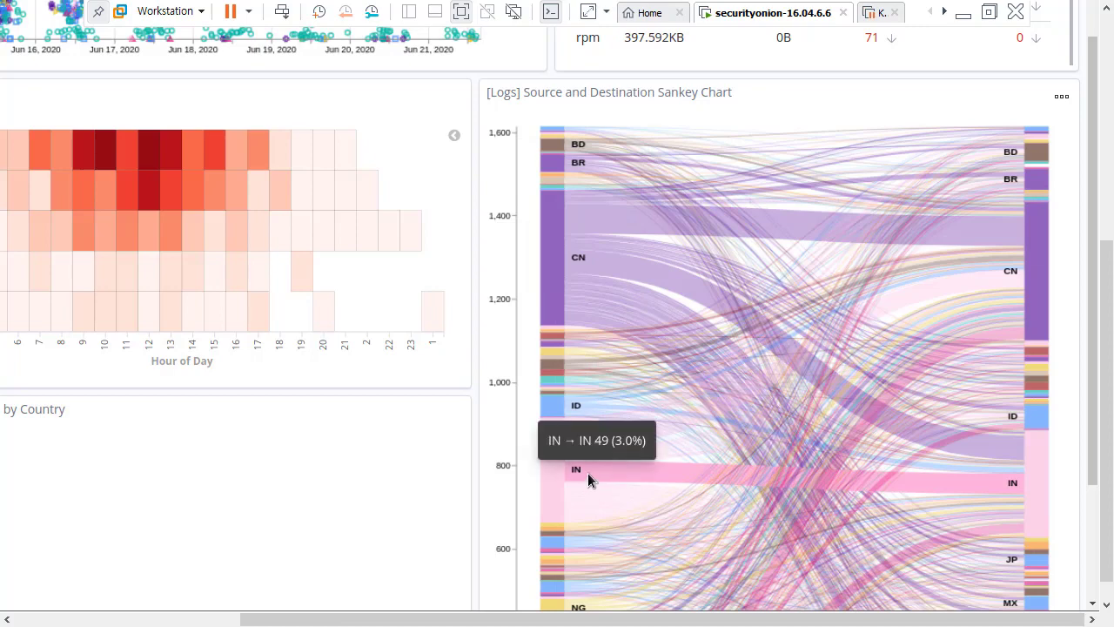
Review the Host, Visits and Bytes Table again and return to the Unique Visitors vs. Average Bytes chart near the dashboard's top.
scroll(1101, 266, "up", 6)
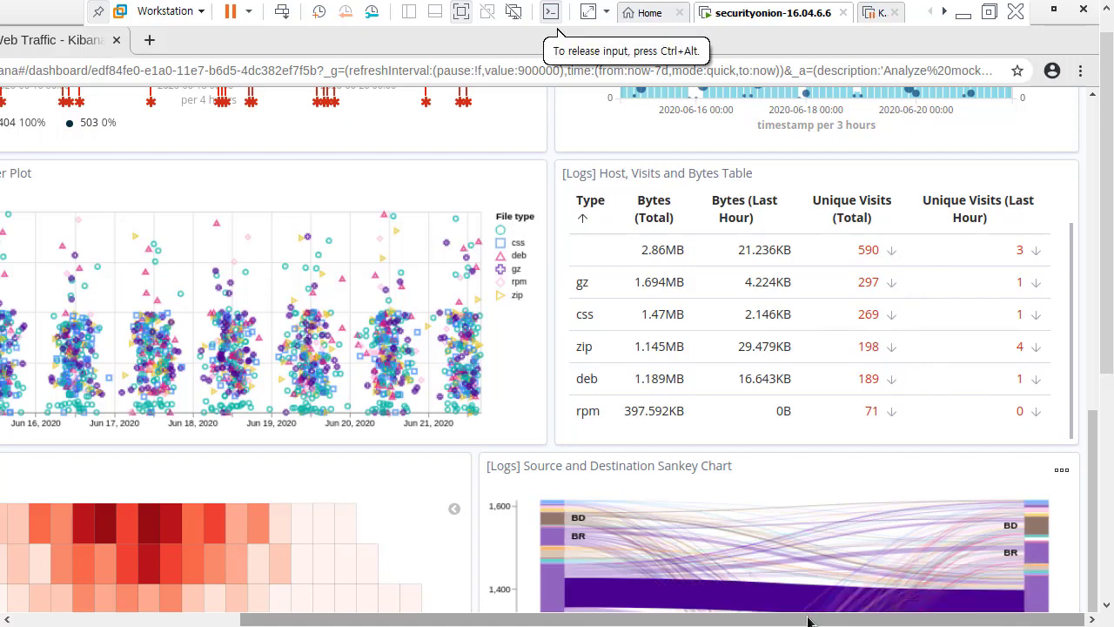
scroll(722, 566, "left", 5)
scroll(1110, 333, "up", 1)
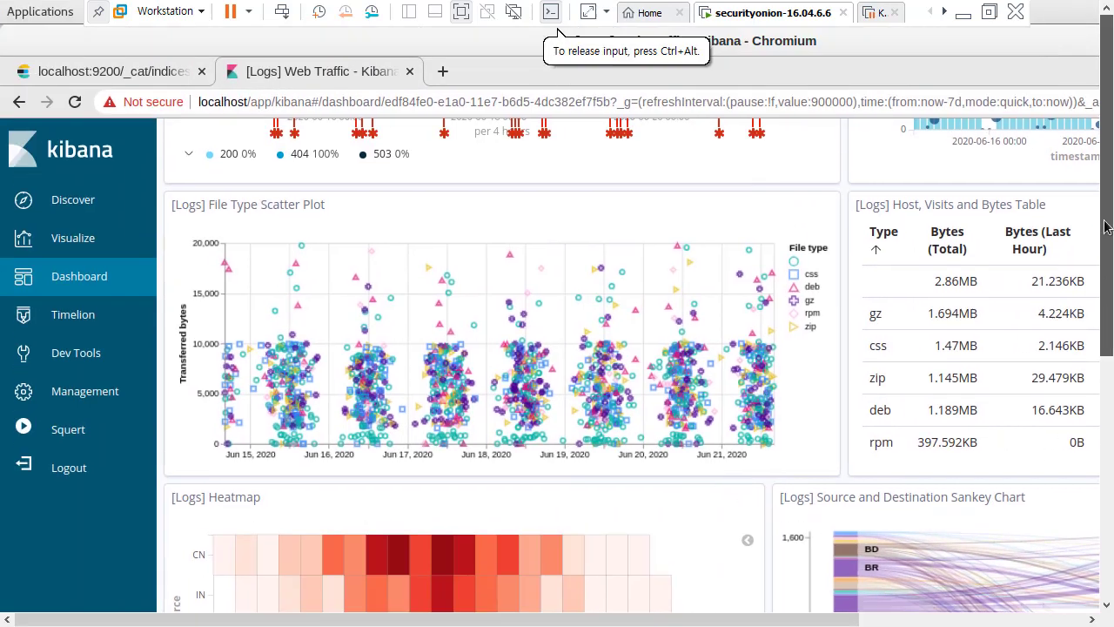
left_click_drag(650, 620, 862, 620)
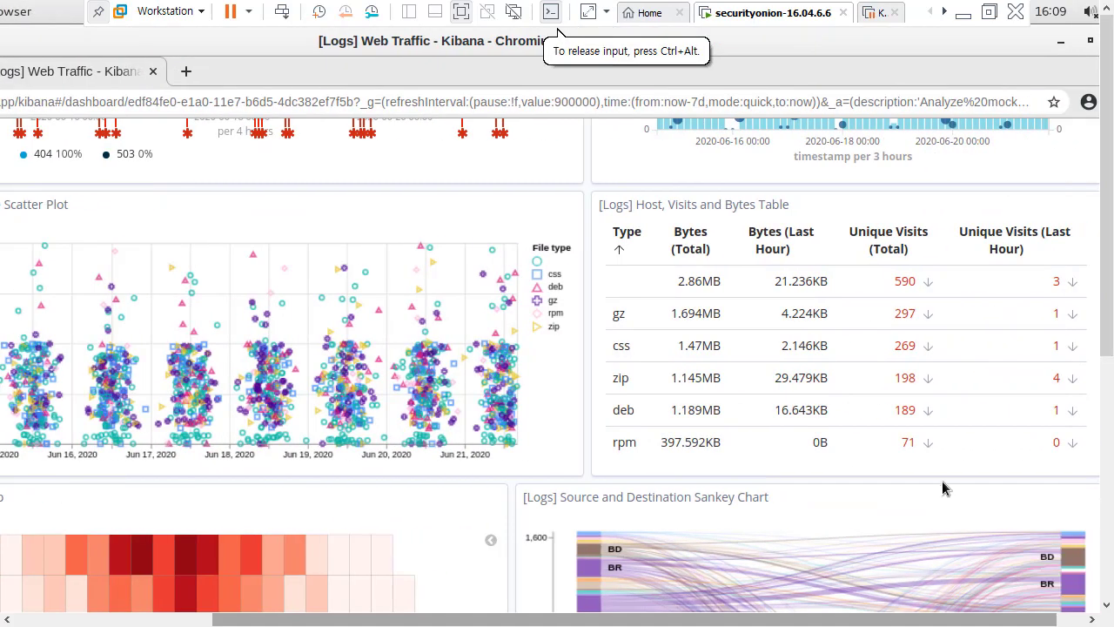
scroll(1075, 239, "up", 3)
scroll(1070, 248, "up", 2)
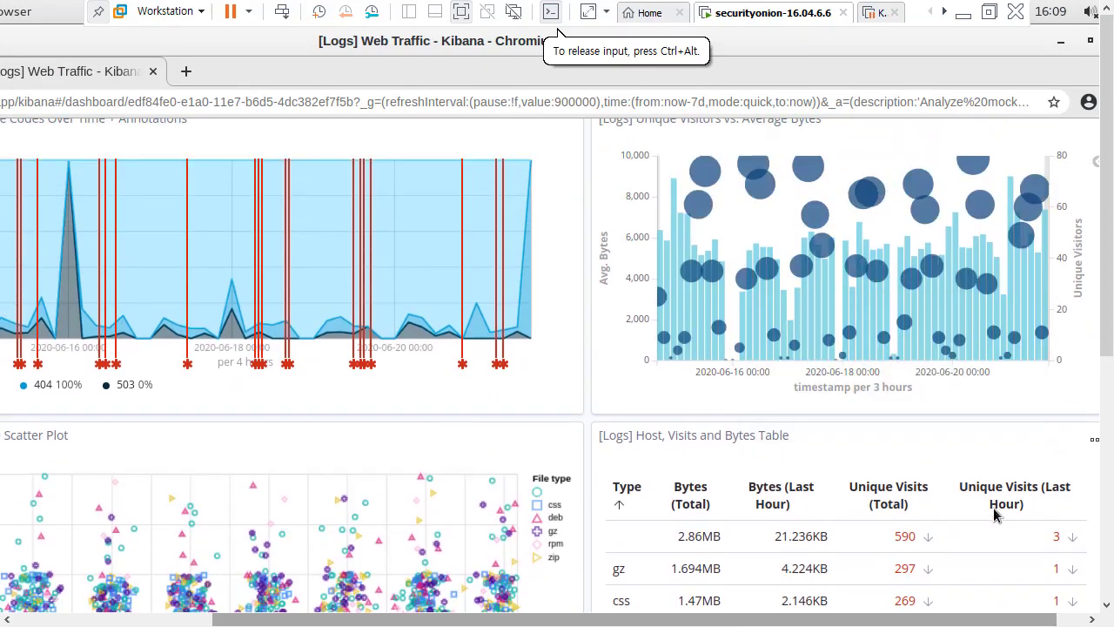
mouse_move(812, 277)
scroll(800, 409, "up", 3)
scroll(798, 423, "up", 2)
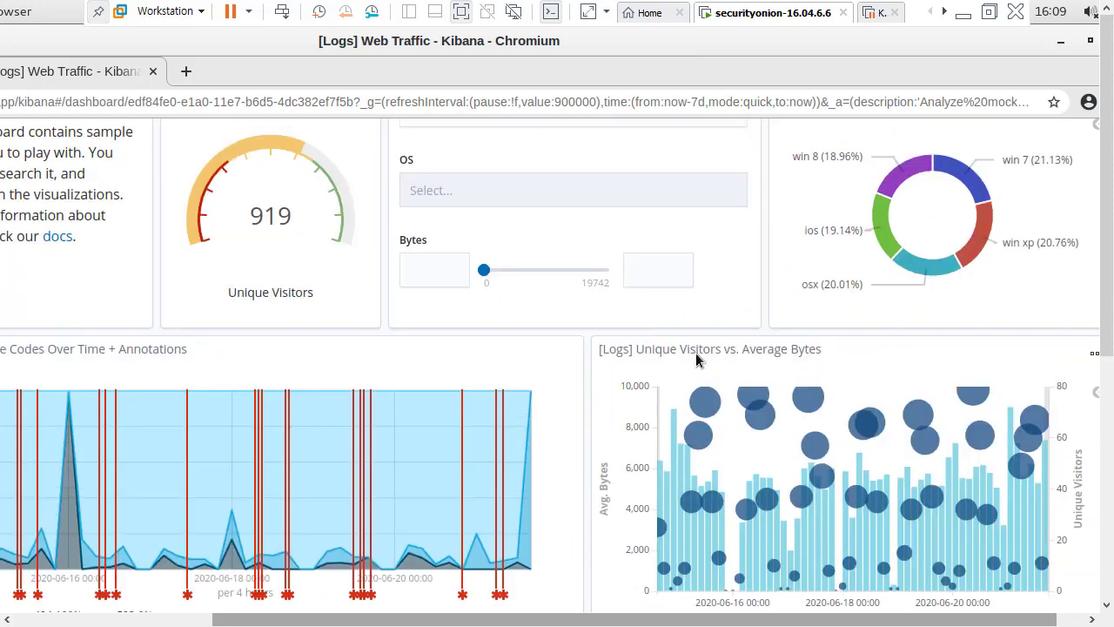
Examine the dashboard's Response Codes Over Time + Annotations chart and glance at the Elasticsearch indices list.
left_click_drag(654, 623, 597, 623)
key("ctrl+minus")
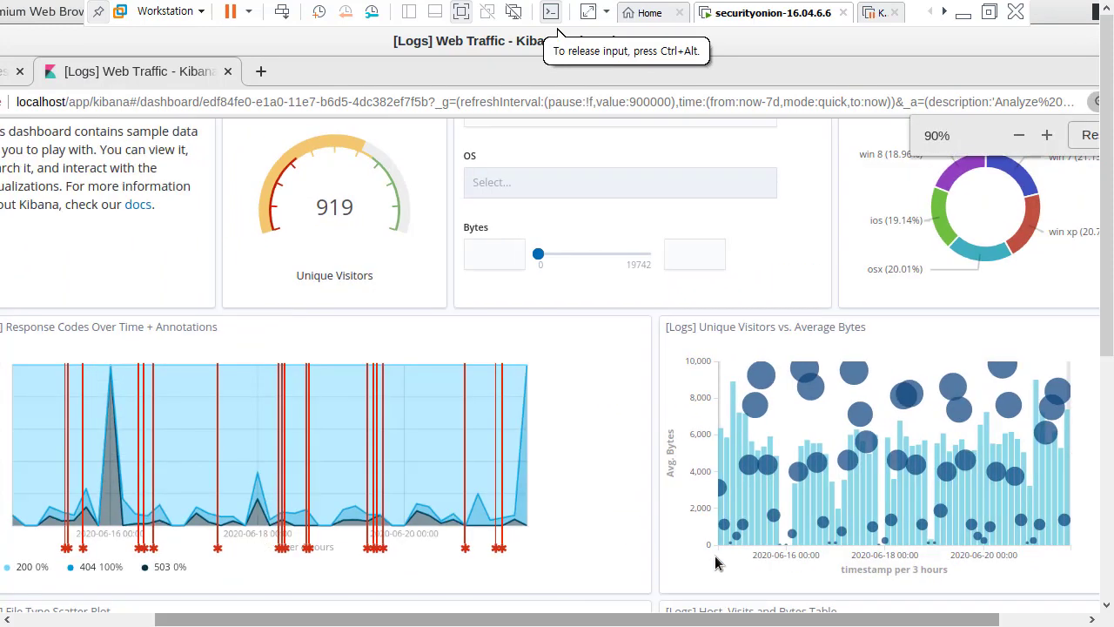
left_click_drag(718, 619, 442, 610)
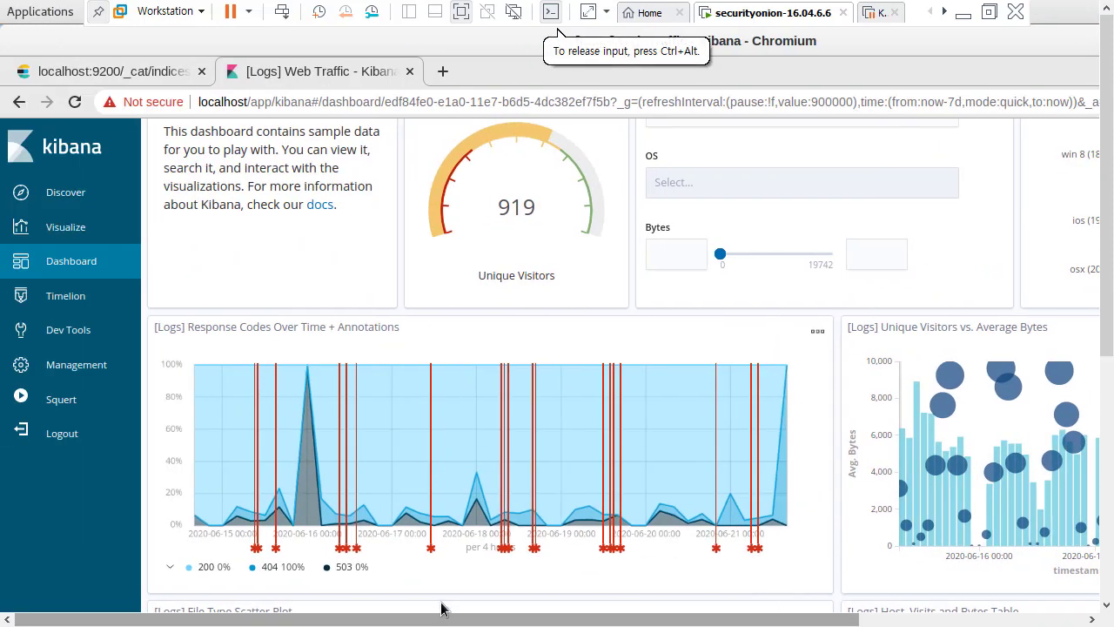
key("ctrl+plus")
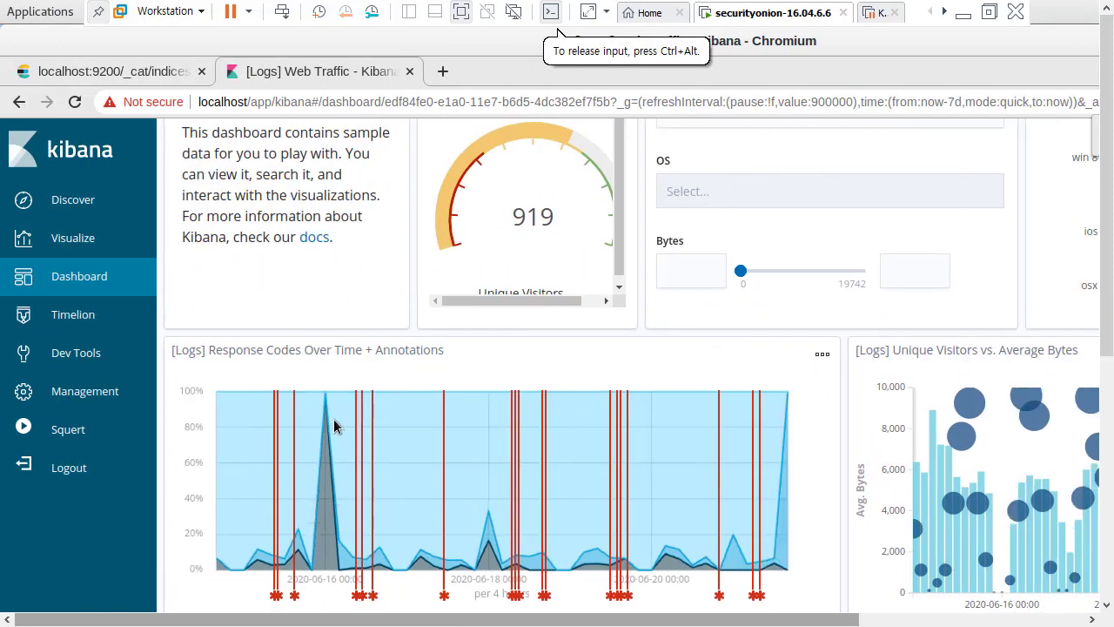
mouse_move(327, 423)
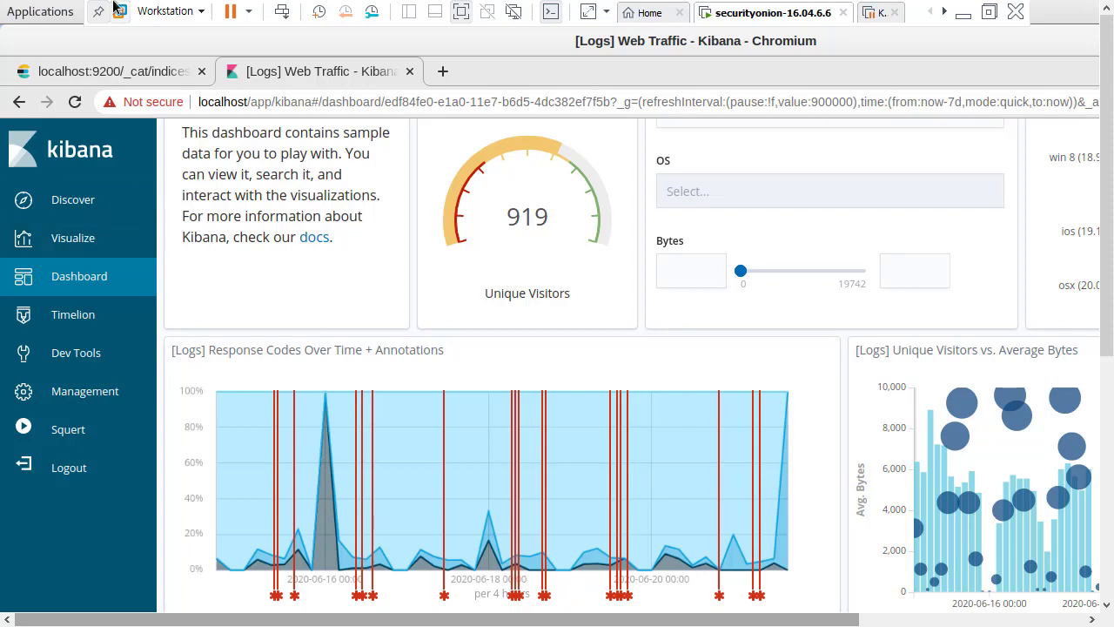
key("ctrl+shift+Tab")
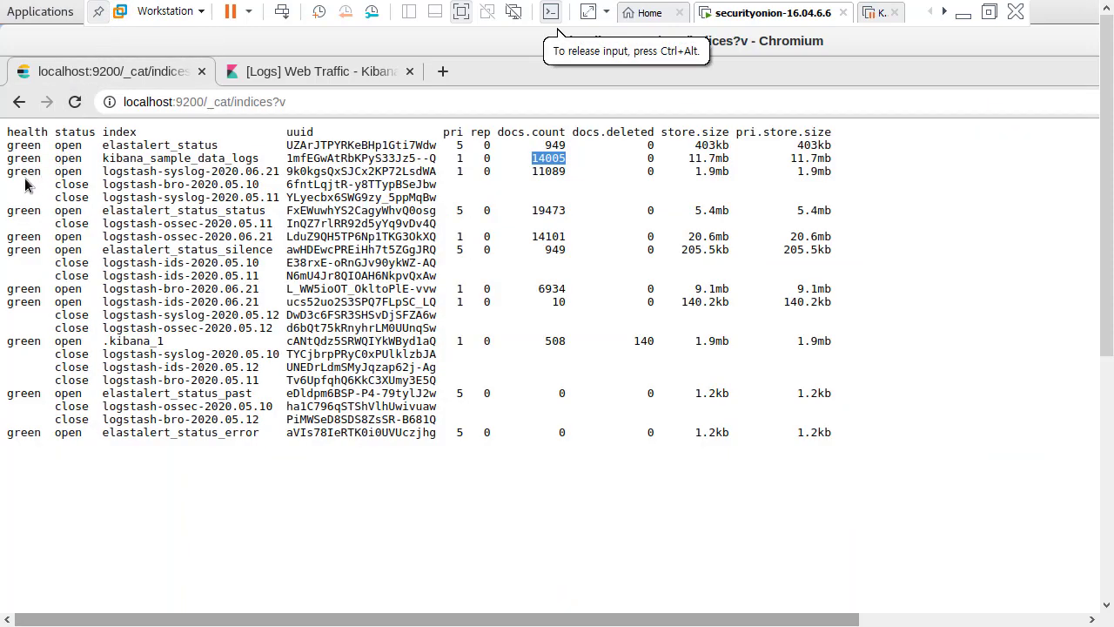
left_click(324, 74)
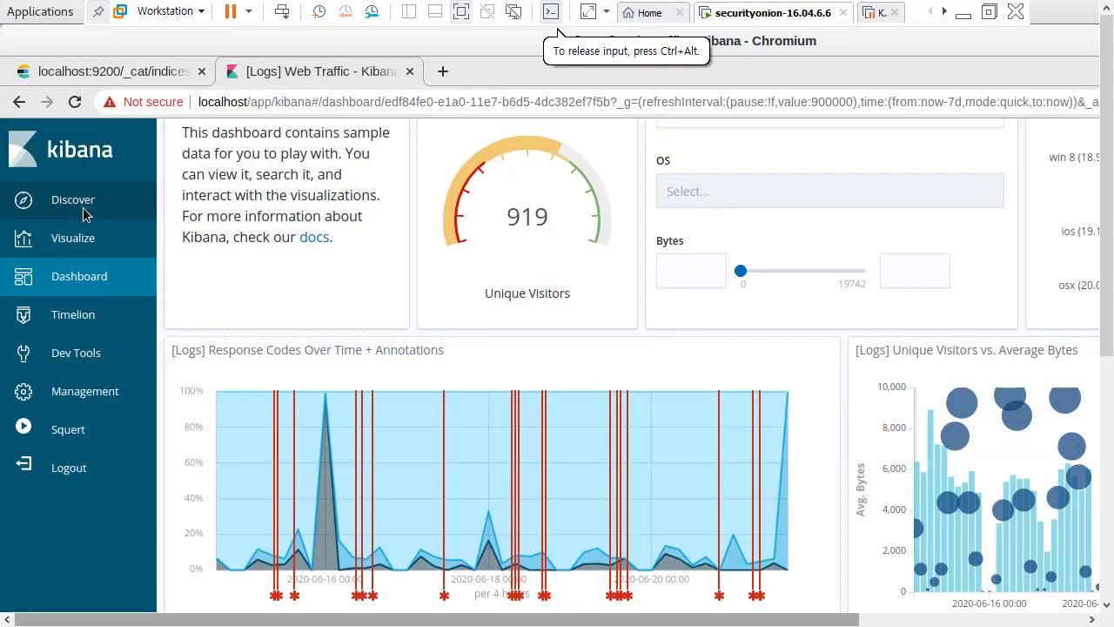
Open Discover and switch its index pattern to kibana_sample_data_logs.
left_click(83, 207)
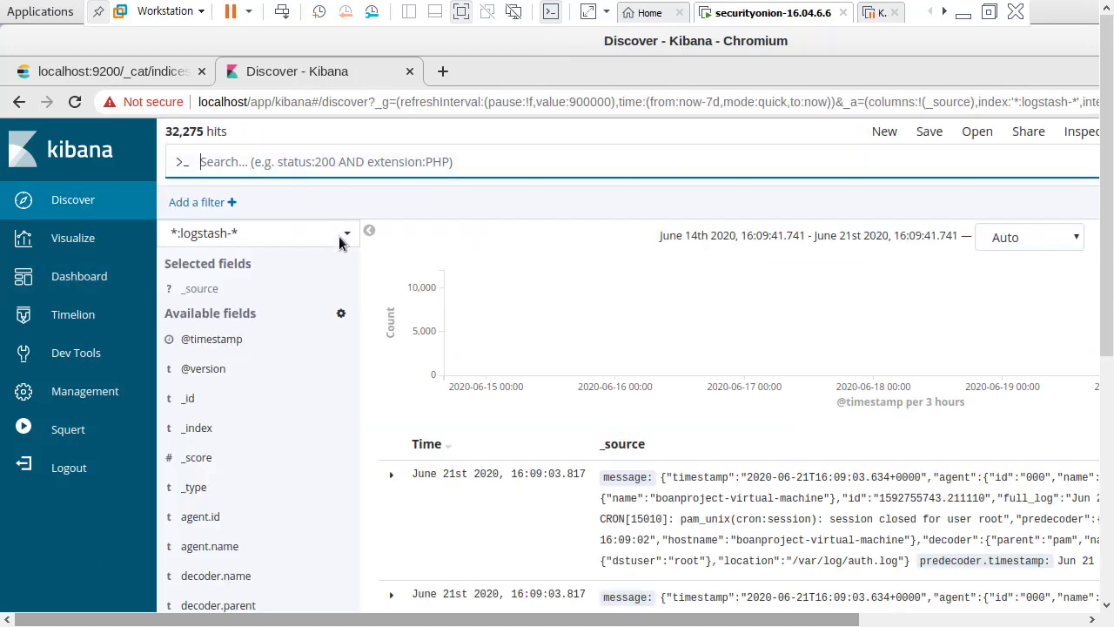
left_click(346, 232)
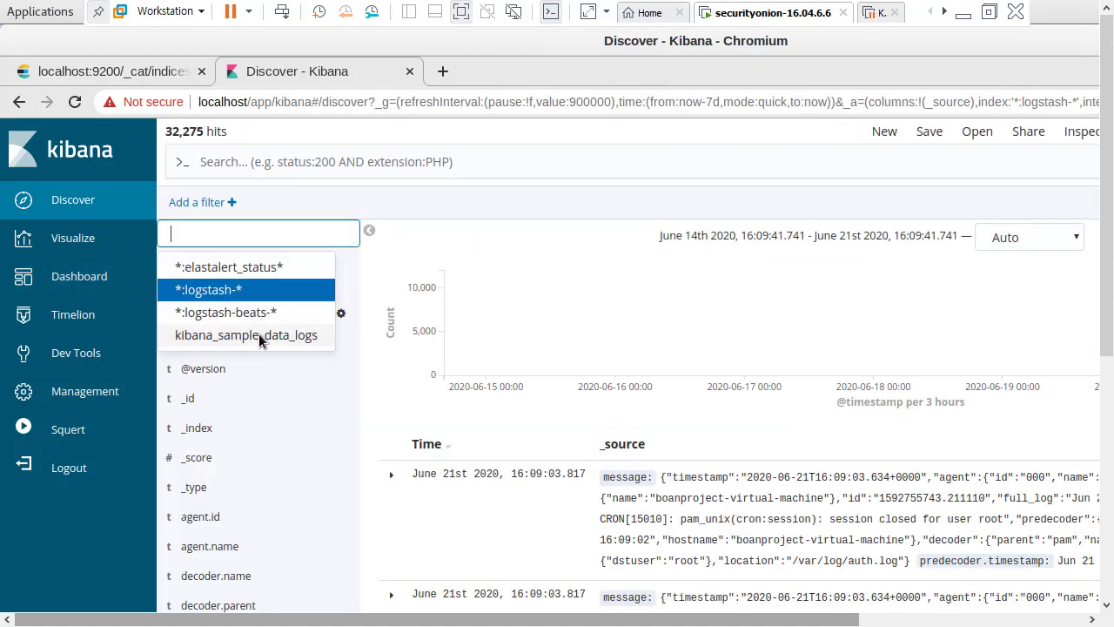
left_click(258, 335)
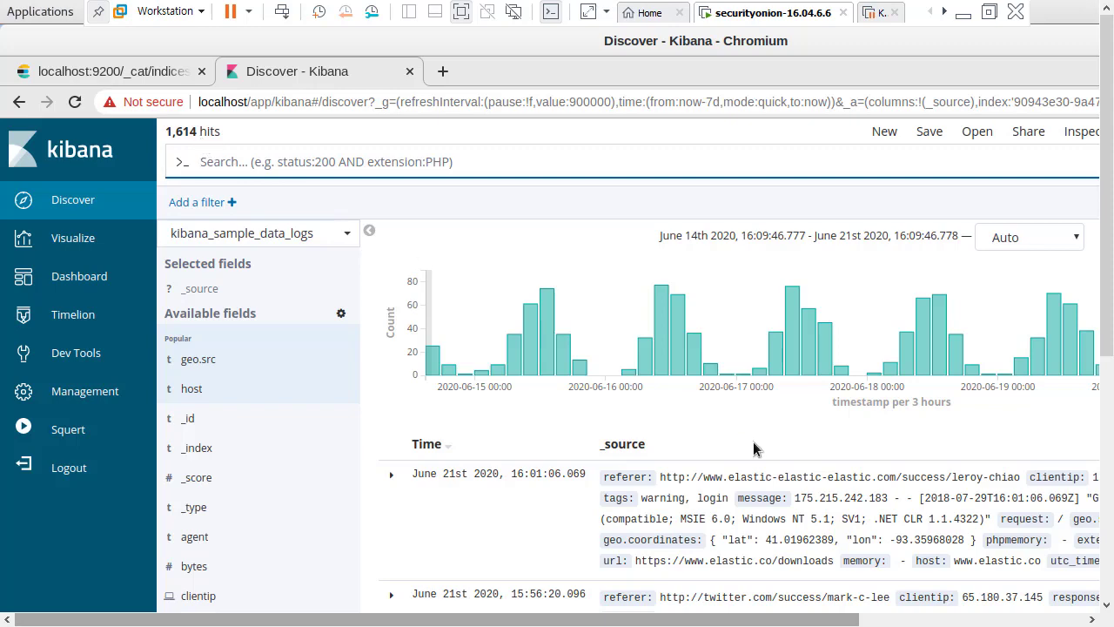
Expand the newest document in the sample logs and review its fields, such as clientip, geo.coordinates, host, message and response.
scroll(748, 445, "down", 3)
scroll(765, 422, "down", 4)
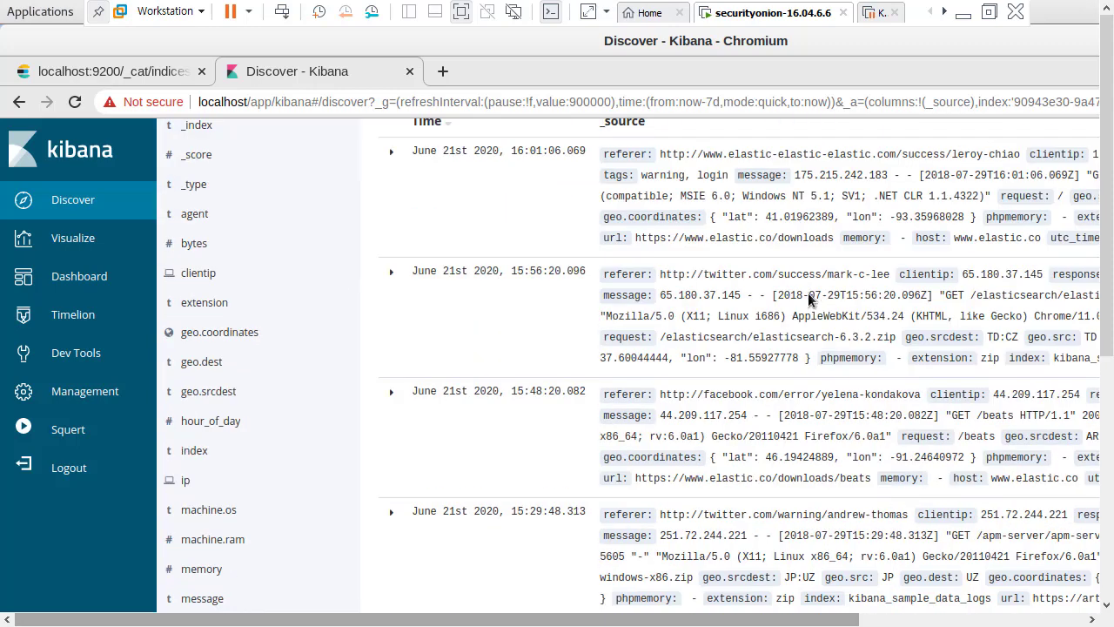
scroll(724, 385, "up", 1)
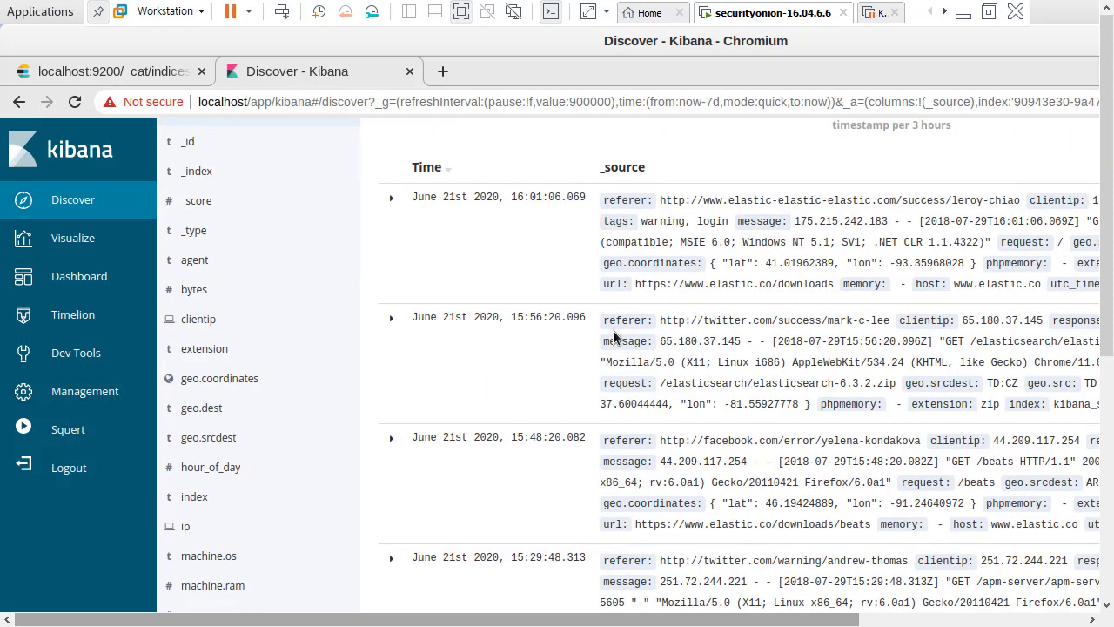
left_click(390, 201)
scroll(683, 277, "down", 5)
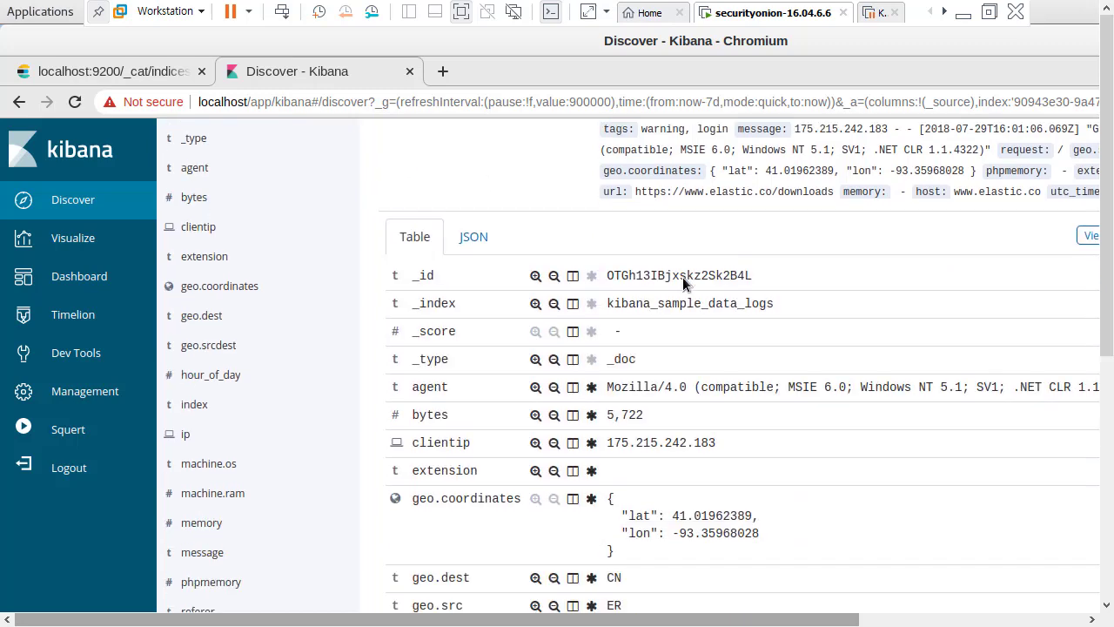
scroll(703, 514, "down", 2)
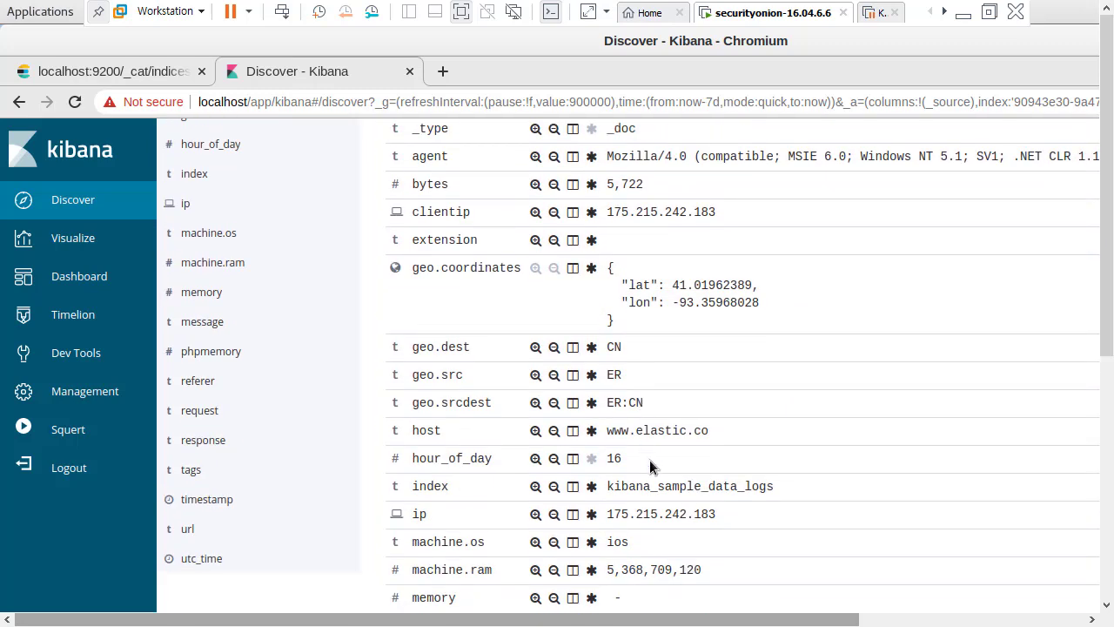
scroll(644, 469, "down", 3)
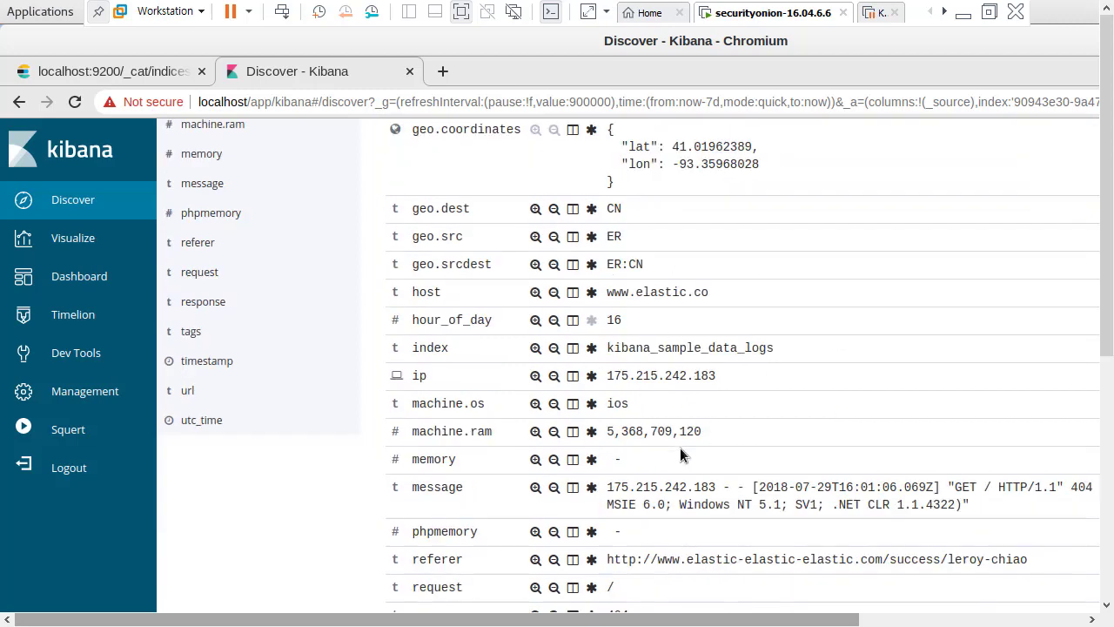
scroll(670, 445, "down", 2)
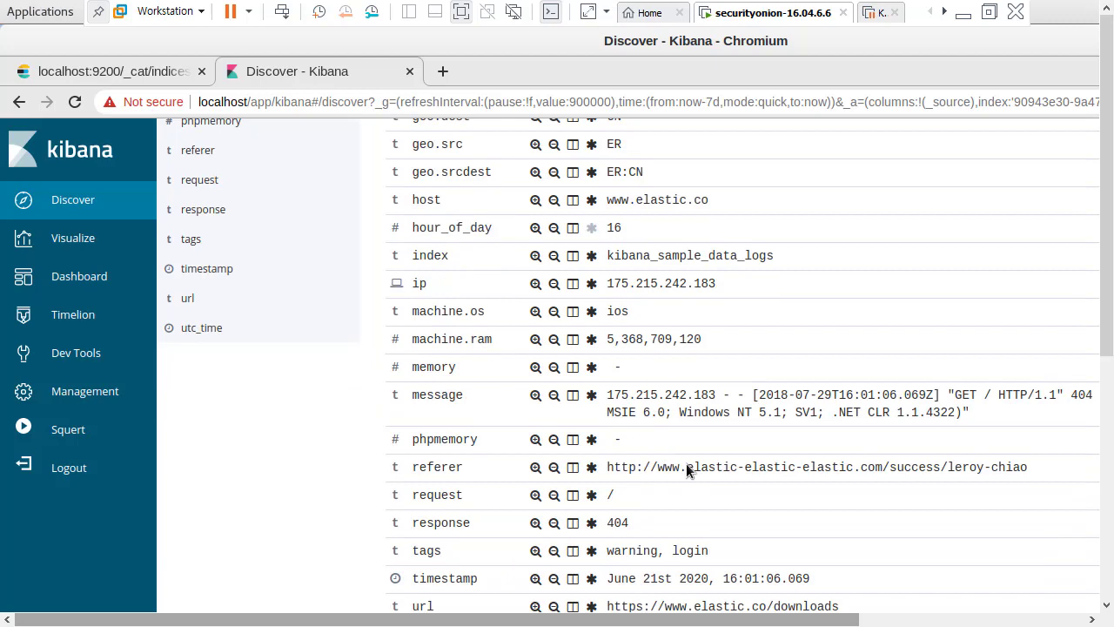
scroll(687, 467, "up", 5)
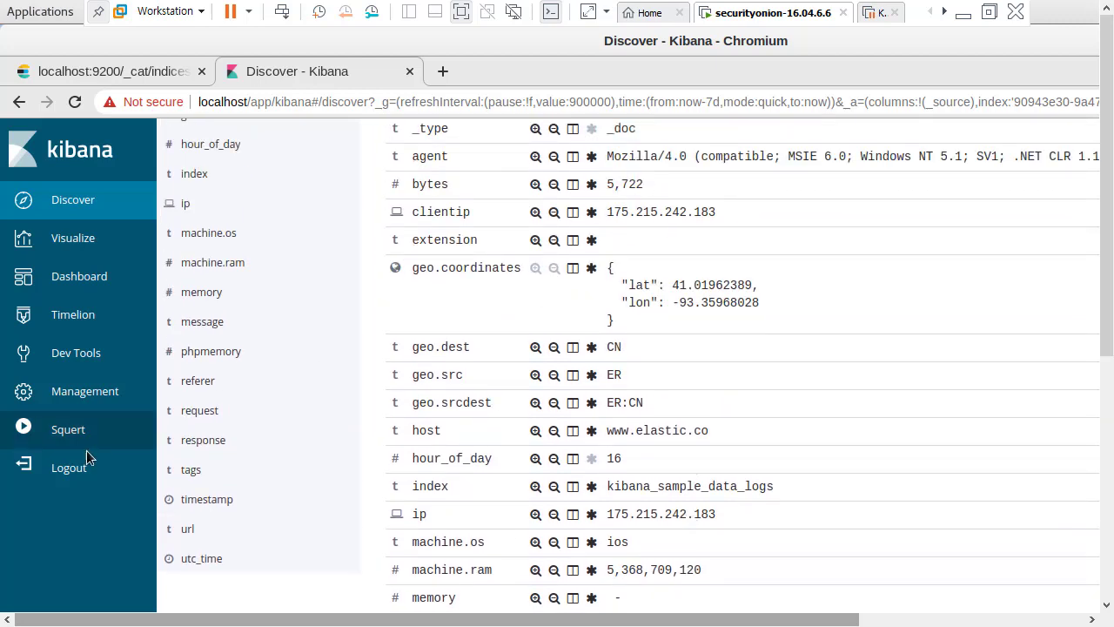
Create a new Data Table visualization based on the kibana_sample_data_logs index.
left_click(77, 244)
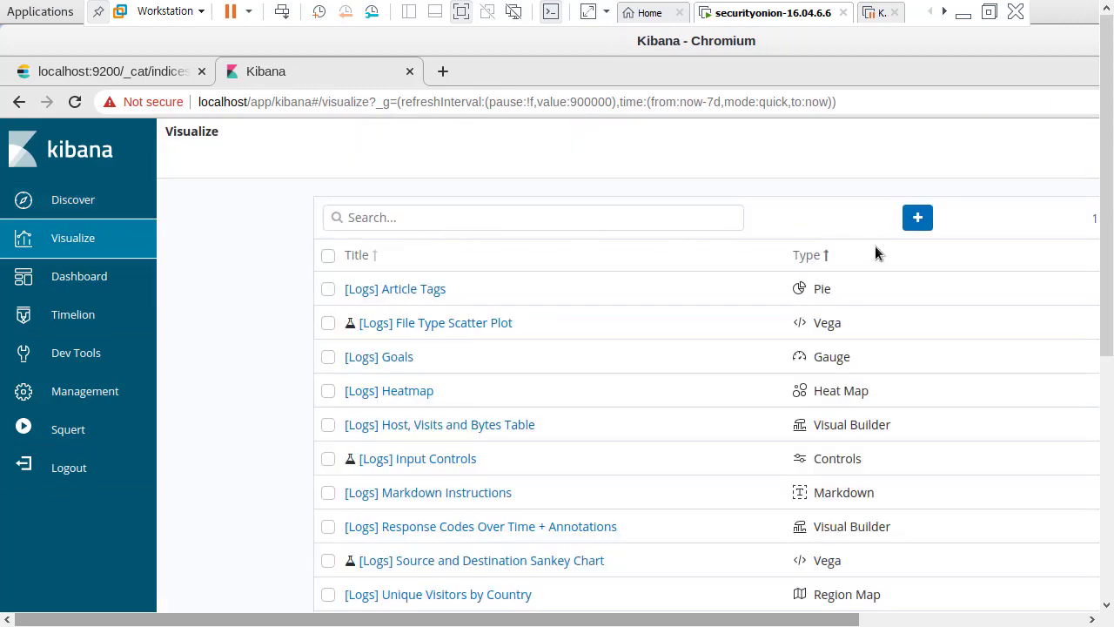
left_click(918, 221)
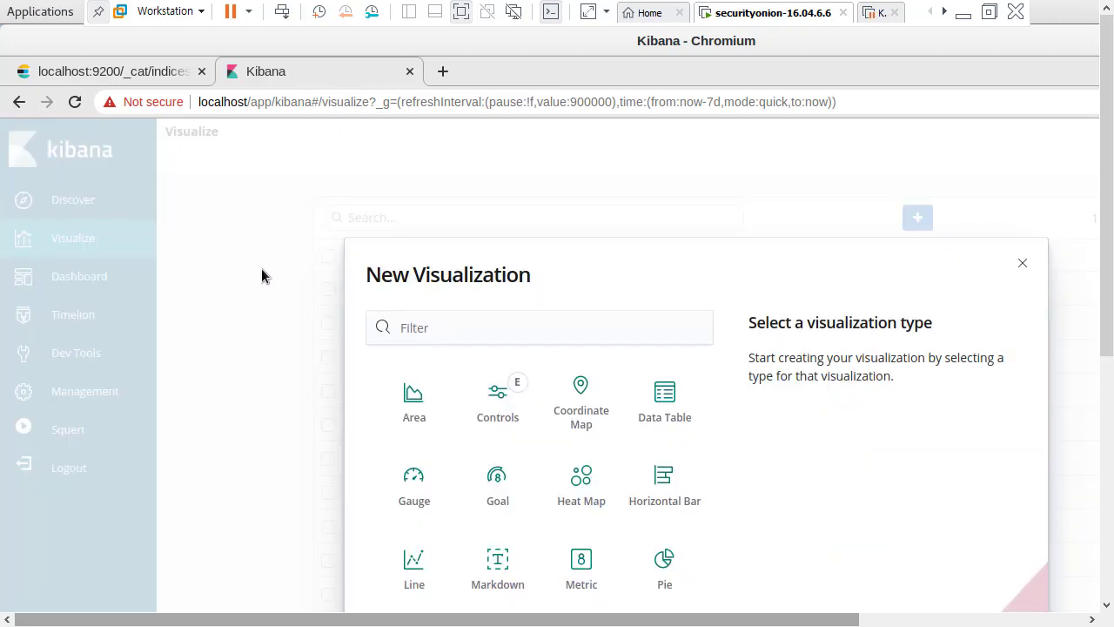
key("ctrl+plus")
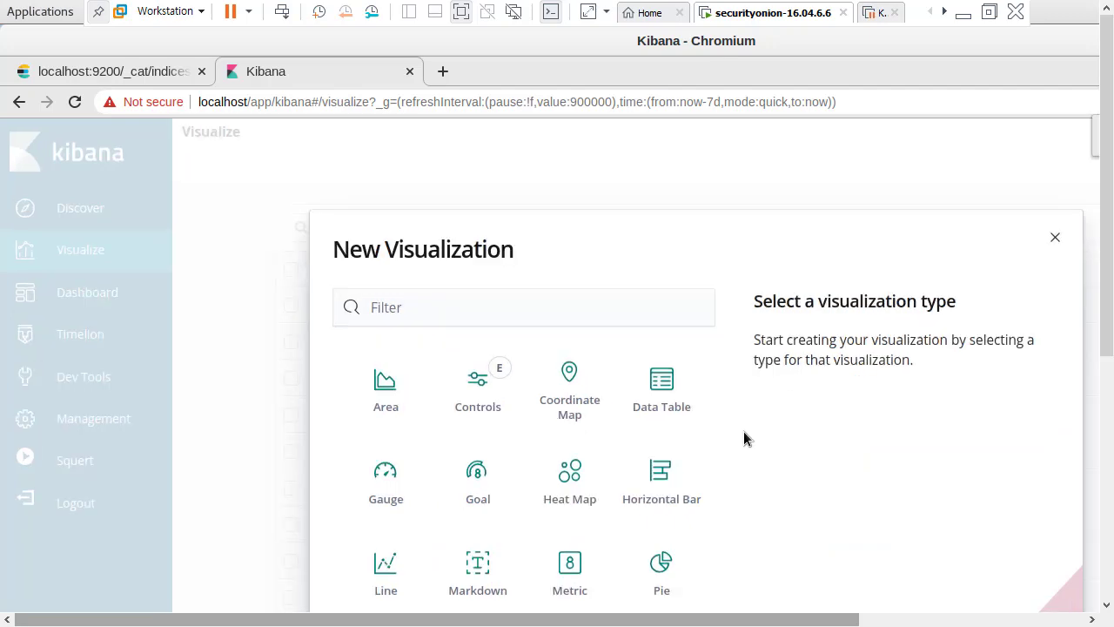
key("ctrl+plus")
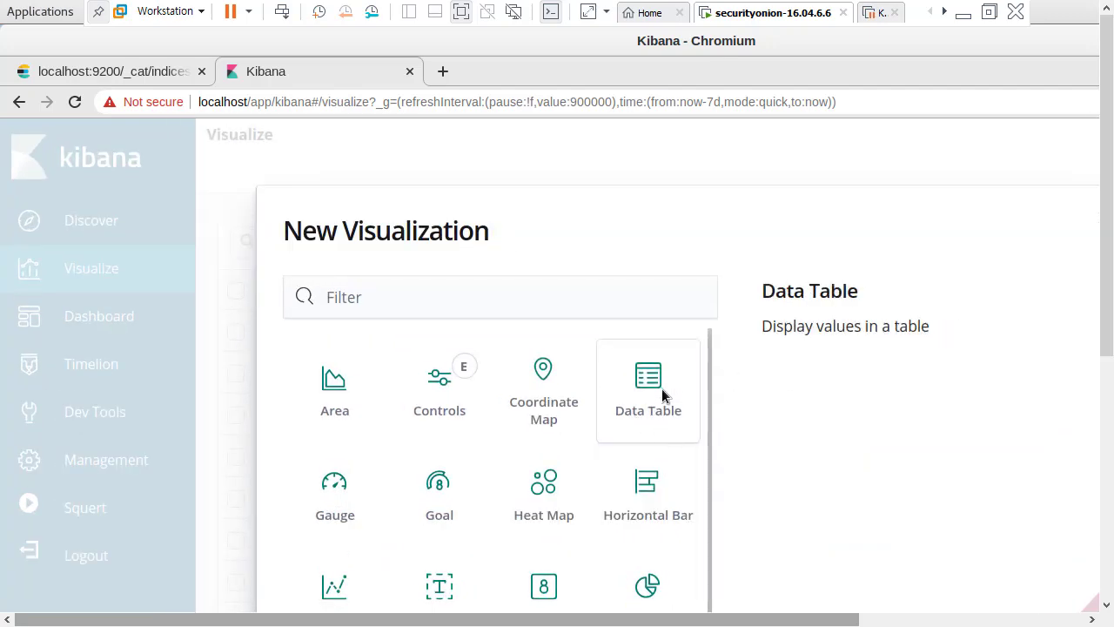
left_click(662, 388)
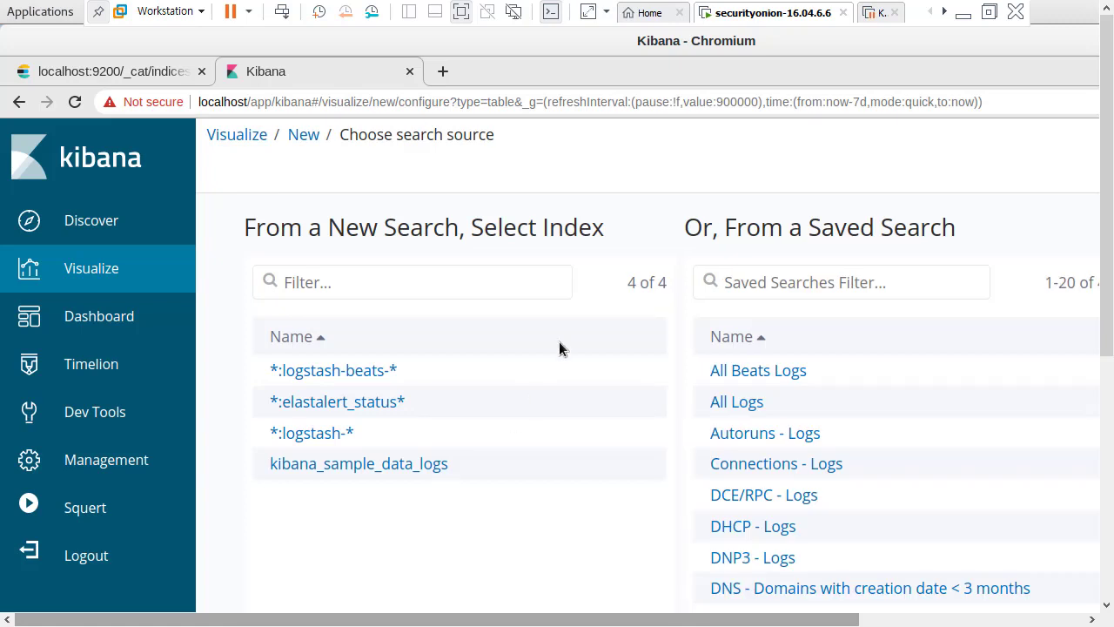
scroll(669, 462, "down", 1)
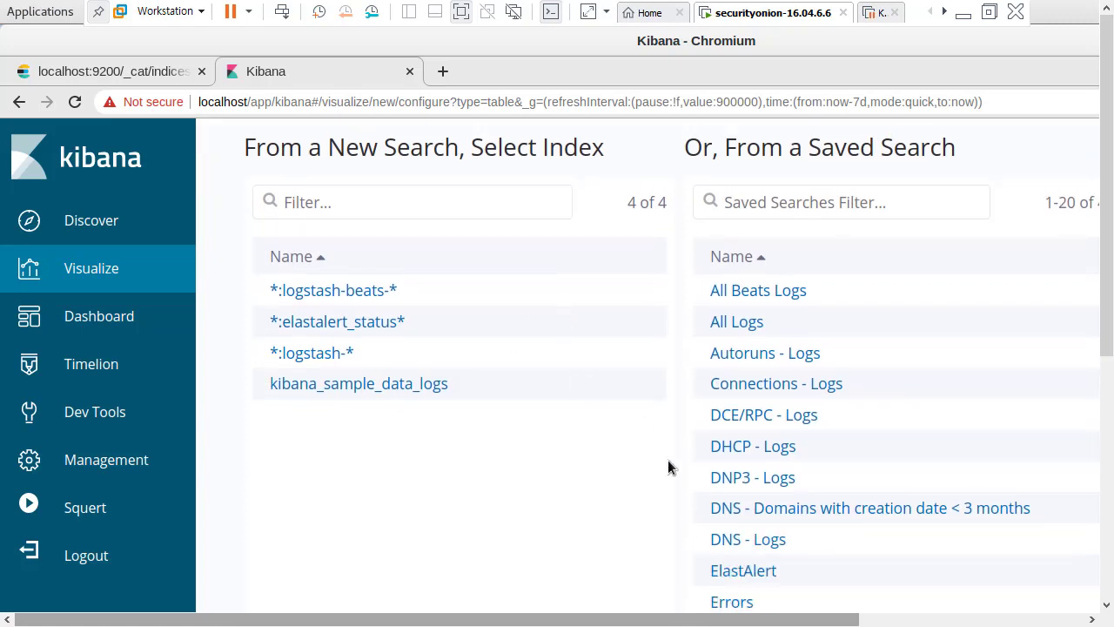
left_click(408, 388)
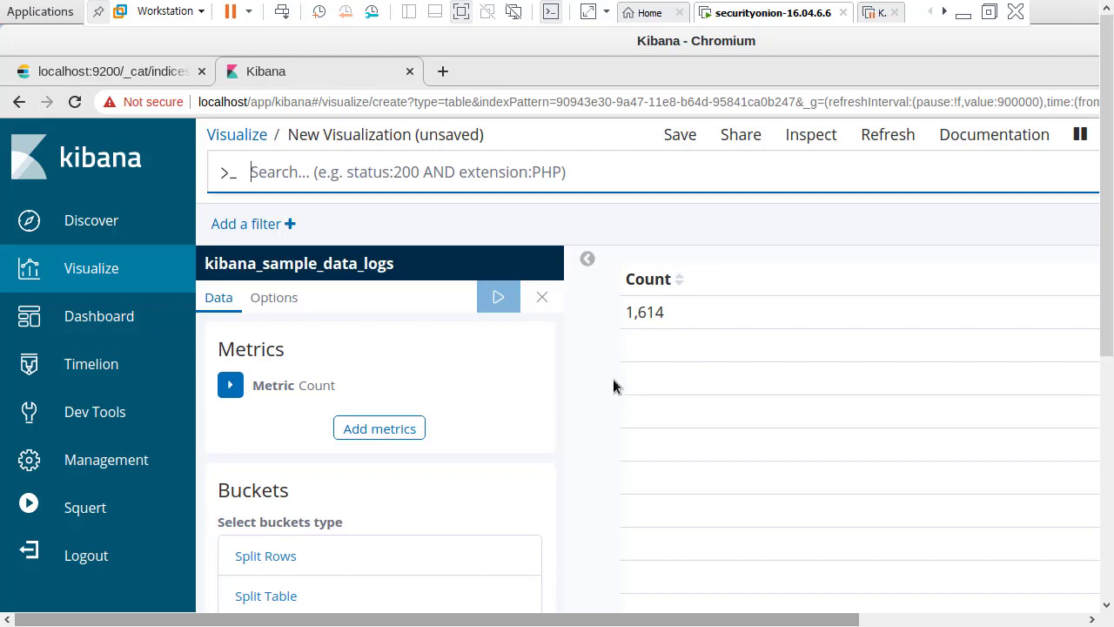
Add a Split Rows bucket to the data table and set its aggregation to Terms.
key("ctrl+minus")
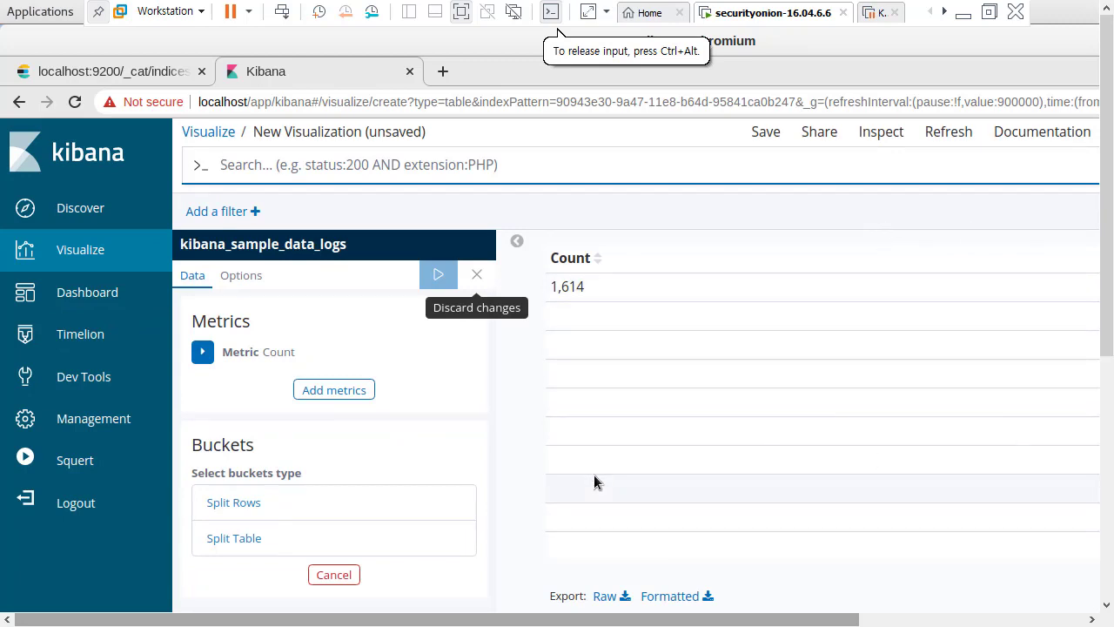
left_click(217, 513)
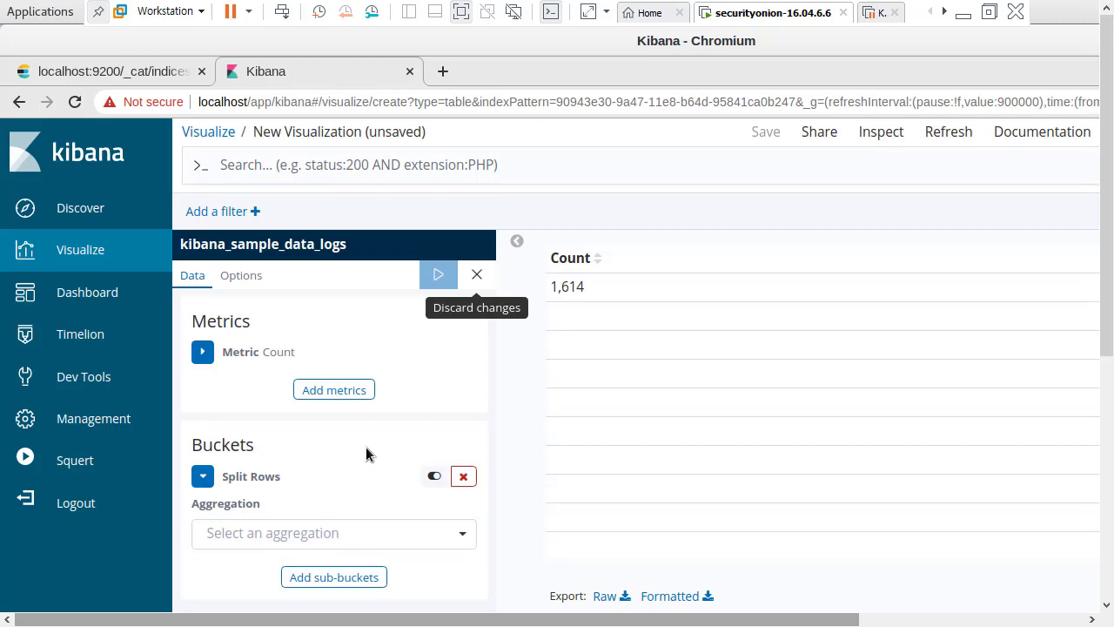
left_click(398, 532)
key("ctrl+minus")
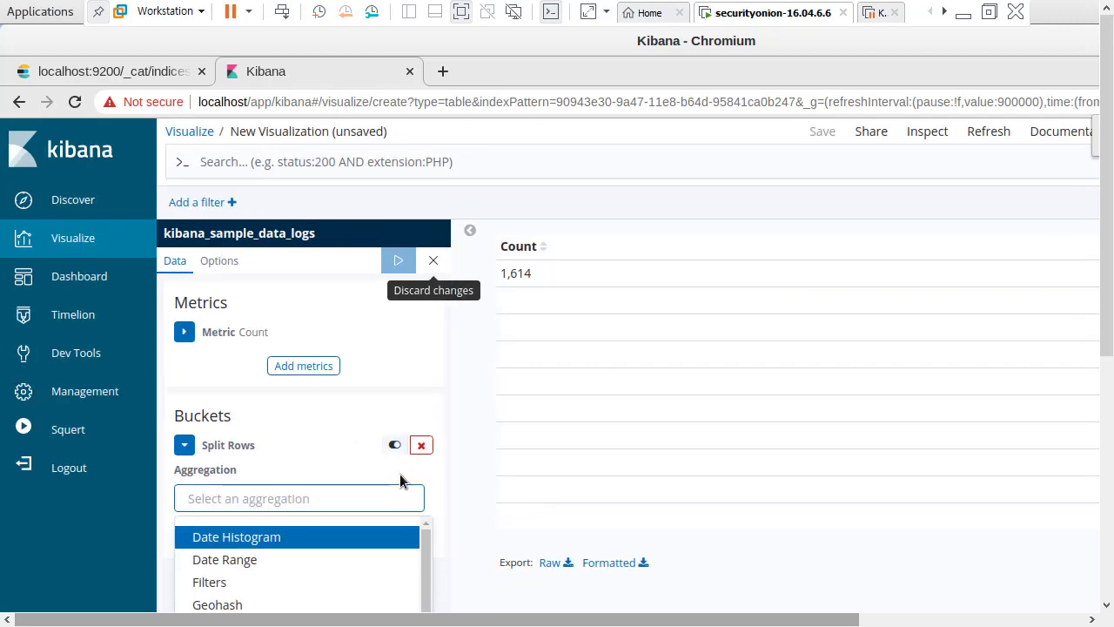
left_click_drag(1102, 237, 1086, 447)
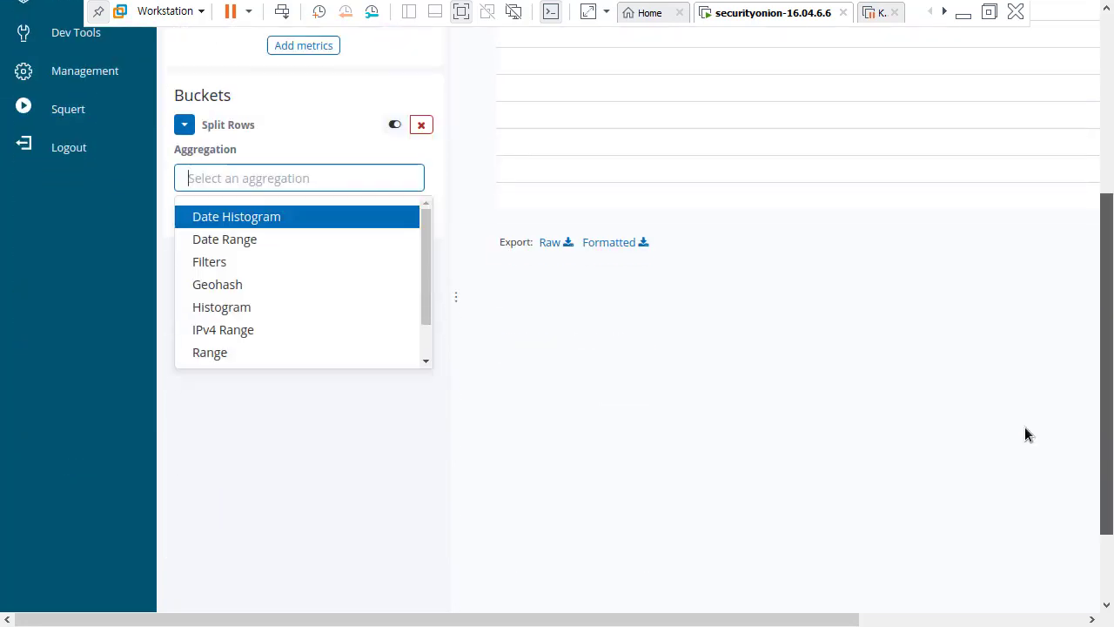
left_click_drag(430, 283, 427, 341)
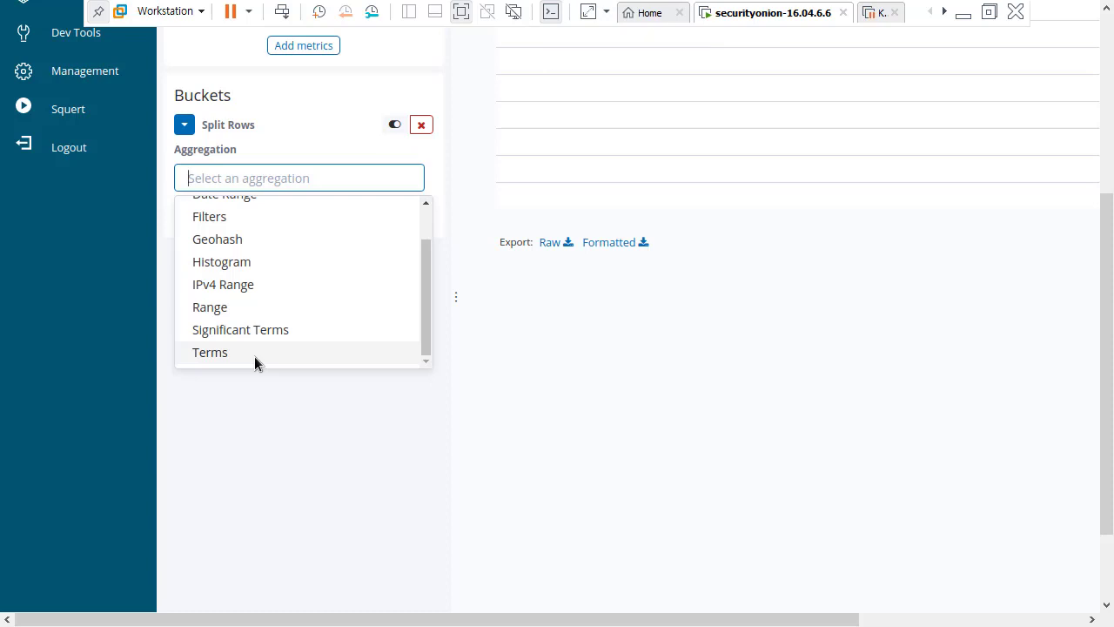
scroll(249, 309, "up", 1)
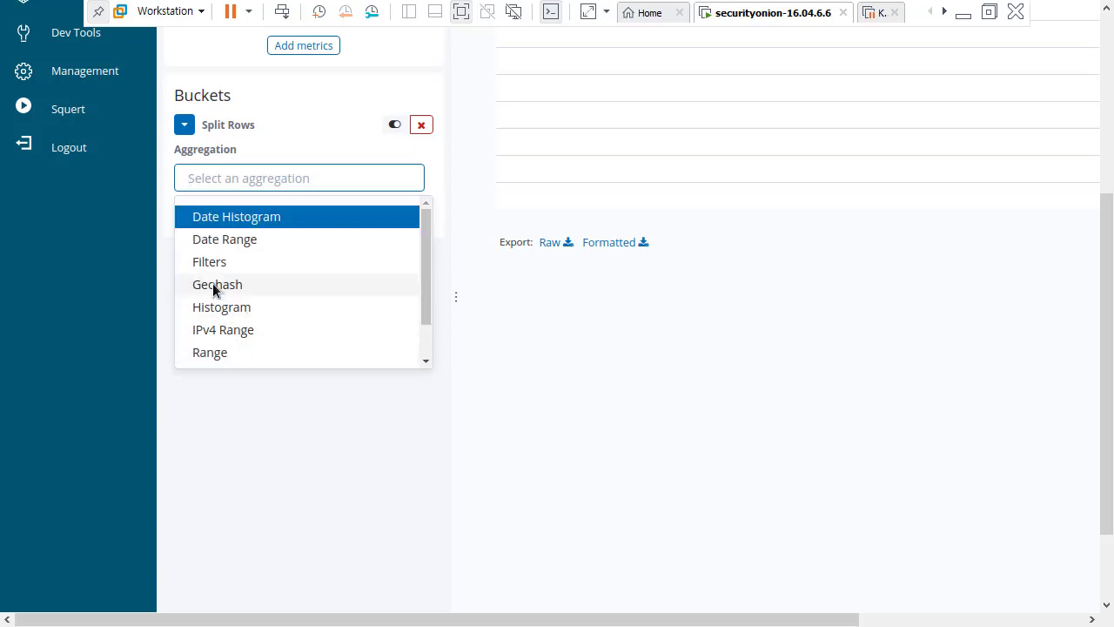
scroll(212, 261, "down", 1)
scroll(219, 288, "up", 1)
scroll(221, 312, "down", 1)
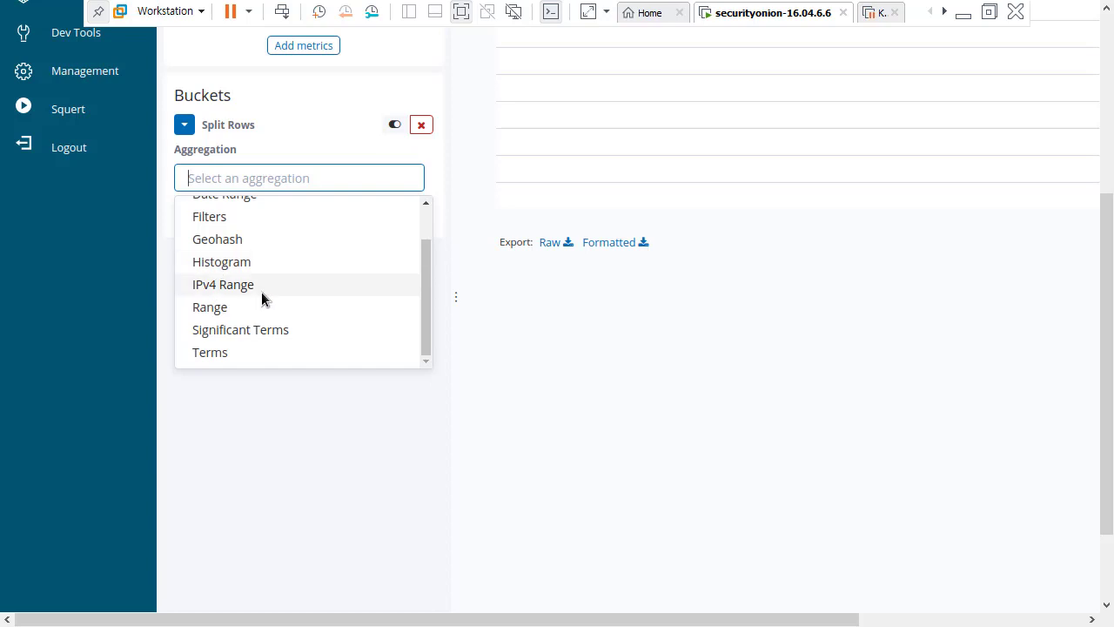
left_click(237, 353)
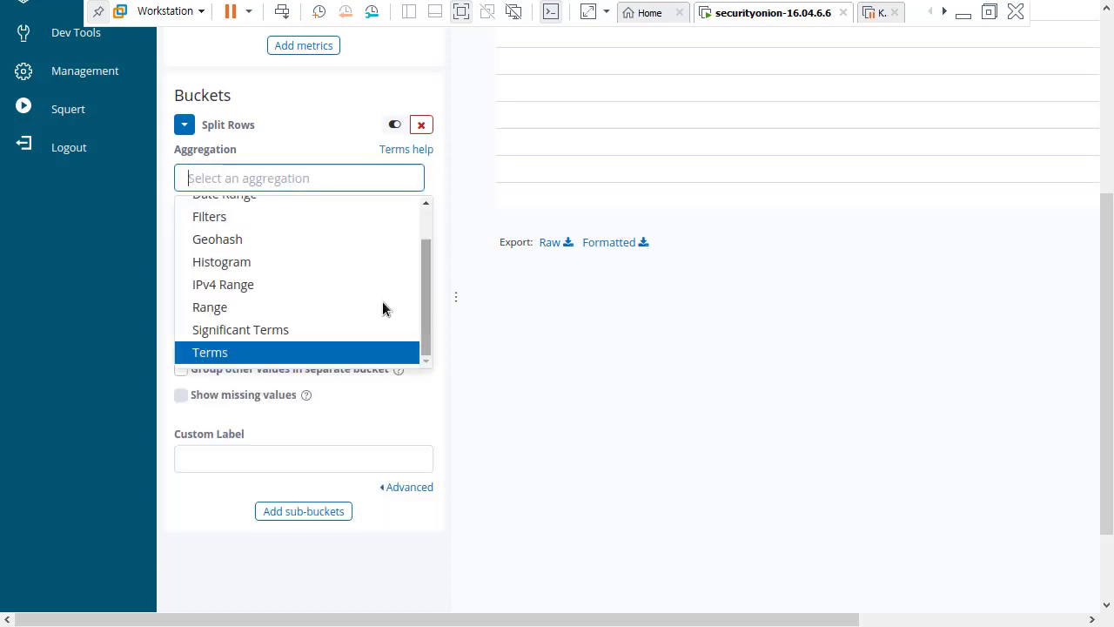
left_click(336, 451)
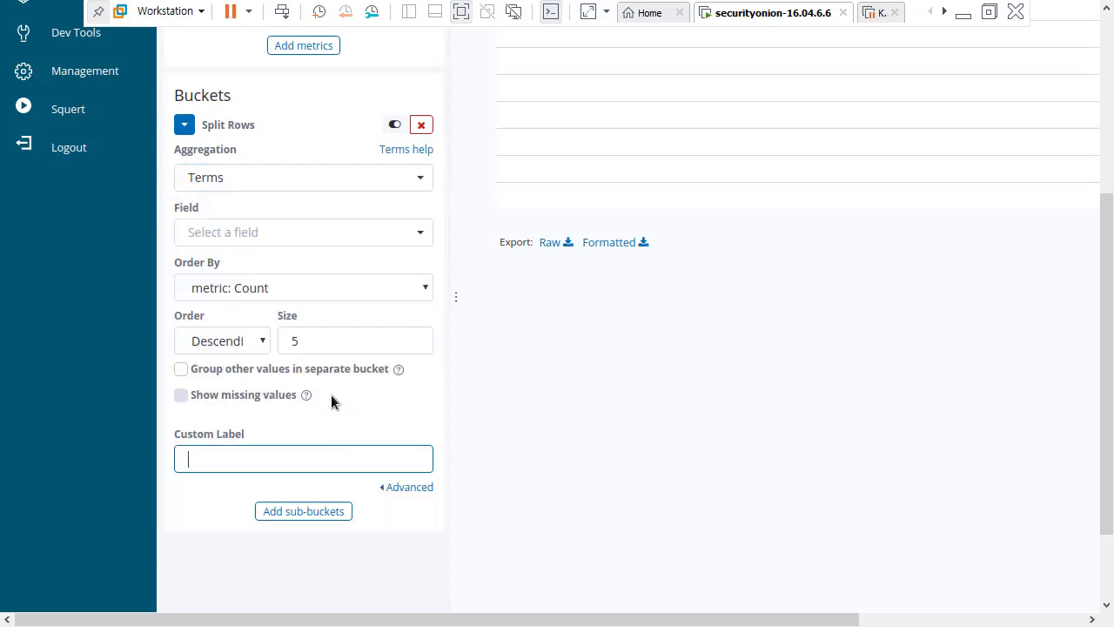
Set the Terms aggregation's field to request.keyword.
left_click(234, 228)
scroll(304, 322, "down", 2)
scroll(304, 329, "down", 3)
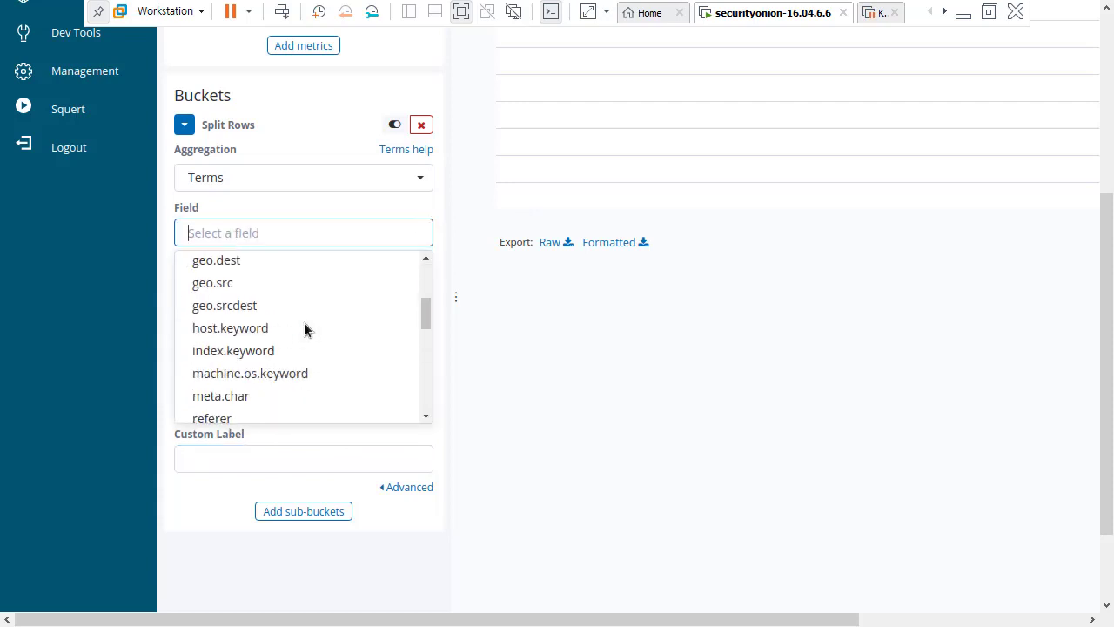
scroll(304, 328, "down", 1)
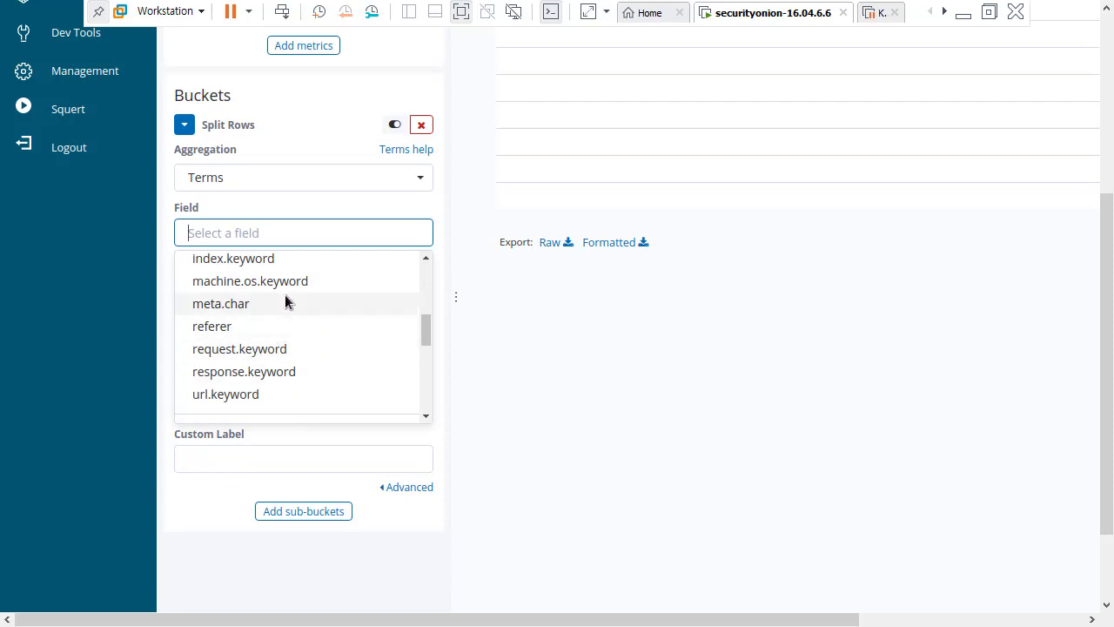
left_click(286, 352)
key("Down")
left_click(361, 455)
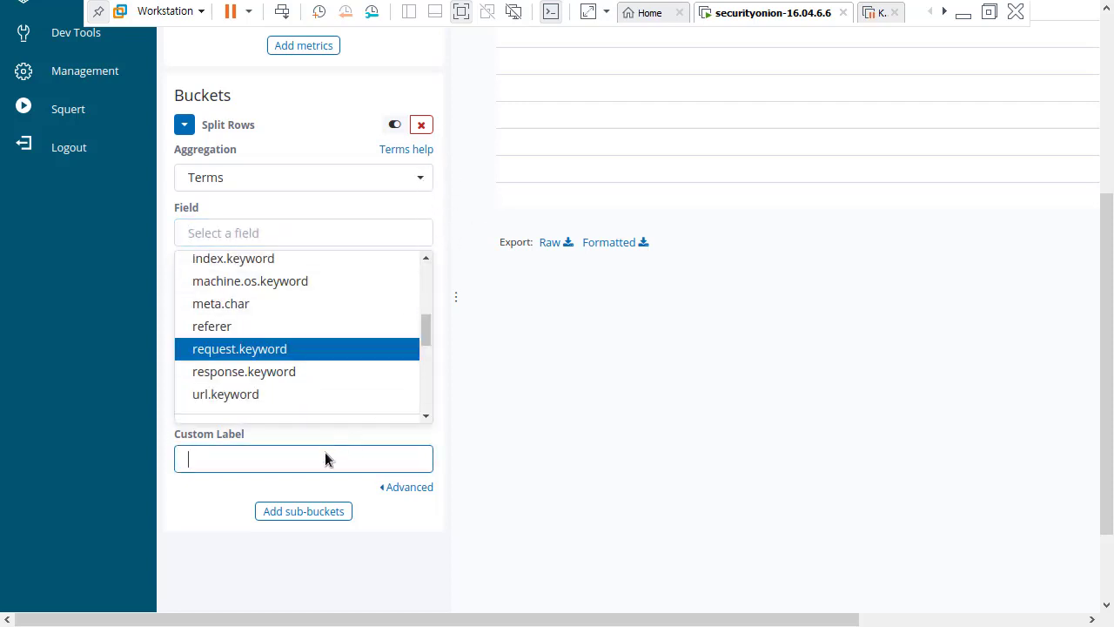
Set the Terms bucket's size to 10 and apply the changes to the data table.
left_click(412, 337)
left_click(413, 337)
left_click(413, 337)
left_click(412, 337)
left_click(412, 337)
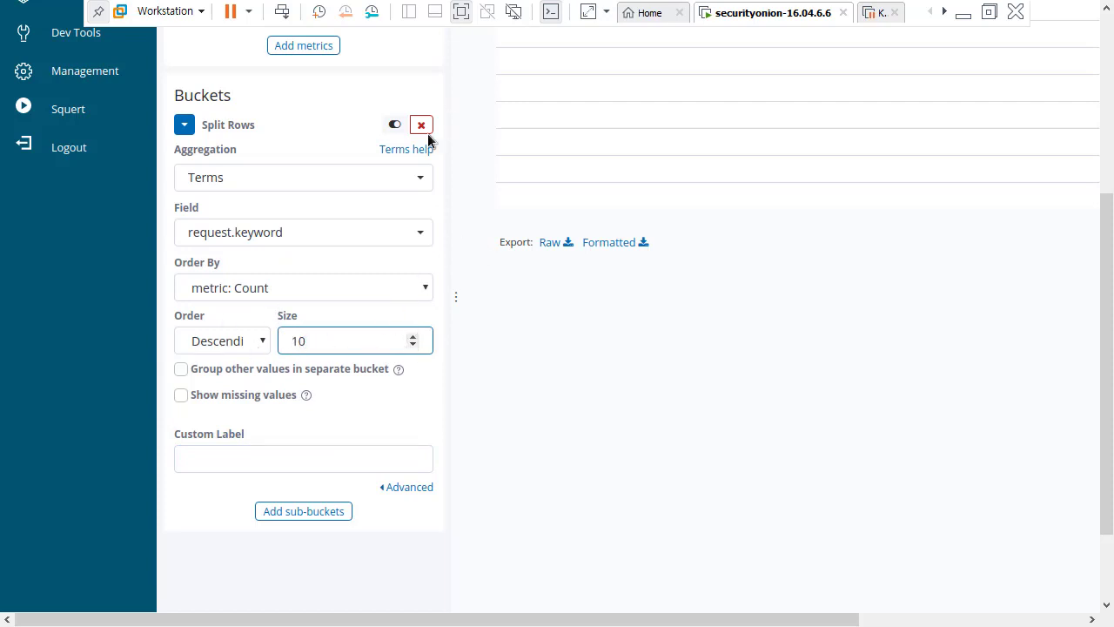
scroll(433, 154, "up", 3)
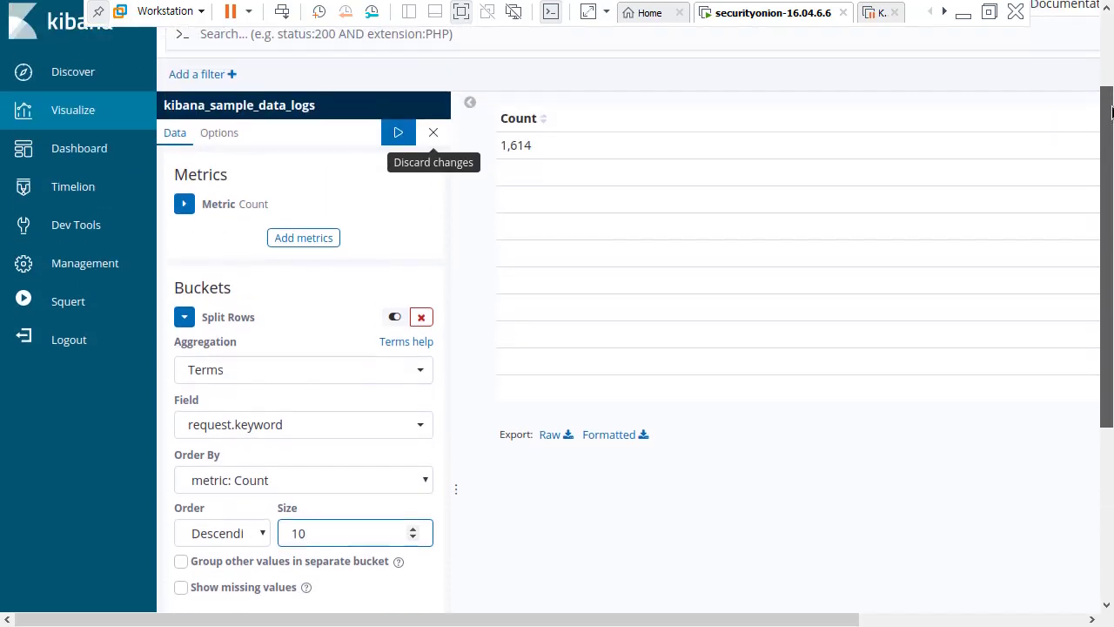
left_click(398, 138)
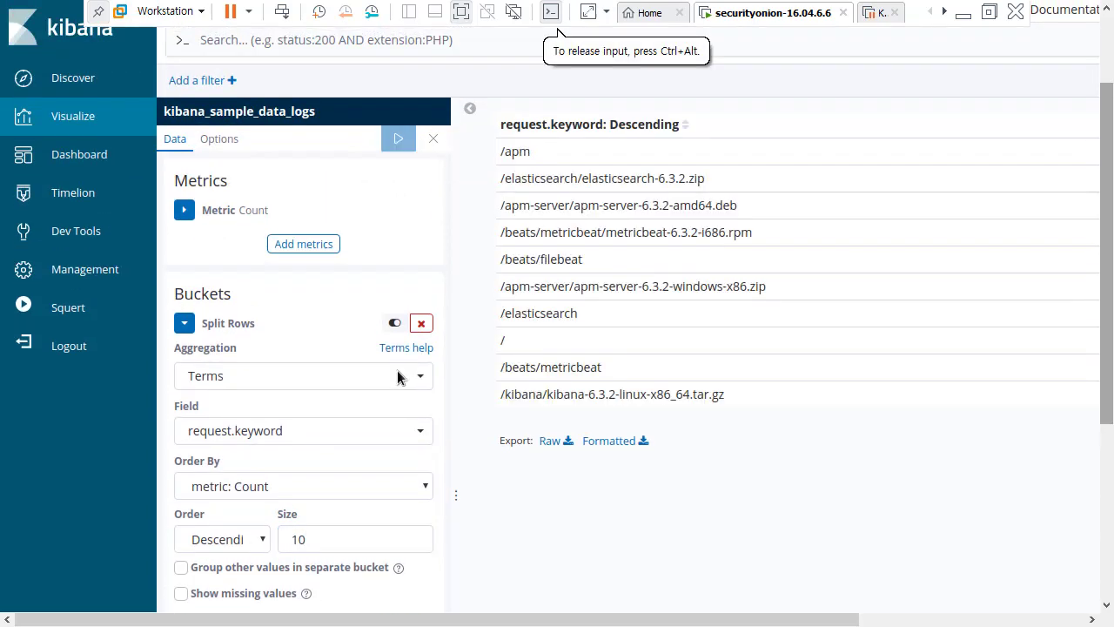
Examine the top request.keyword values and their counts in the data table.
left_click_drag(640, 623, 866, 623)
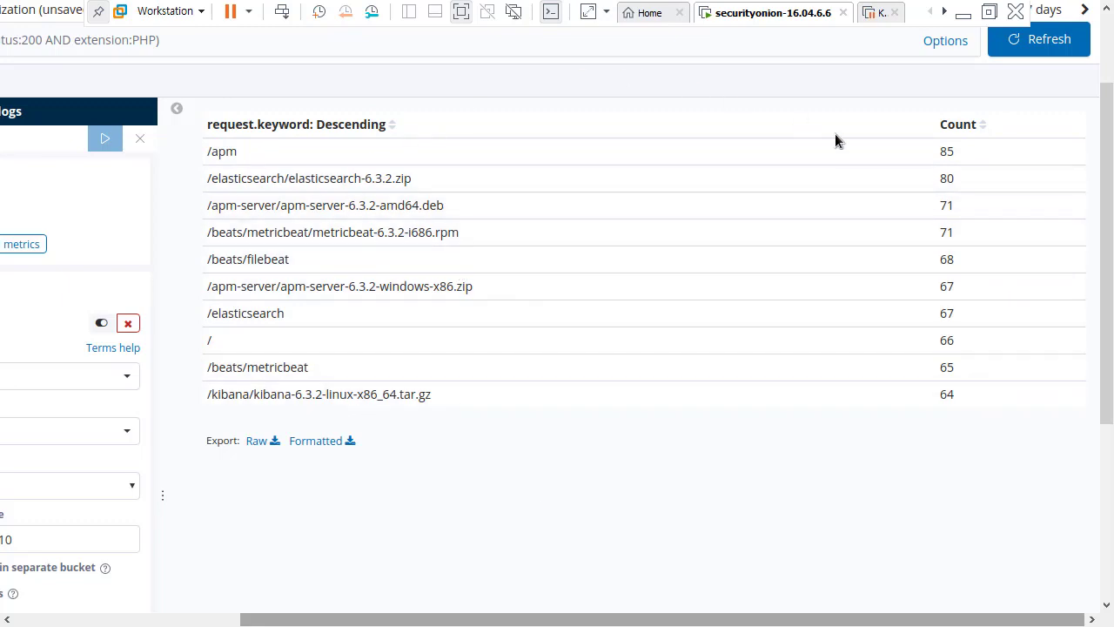
left_click_drag(375, 623, 253, 623)
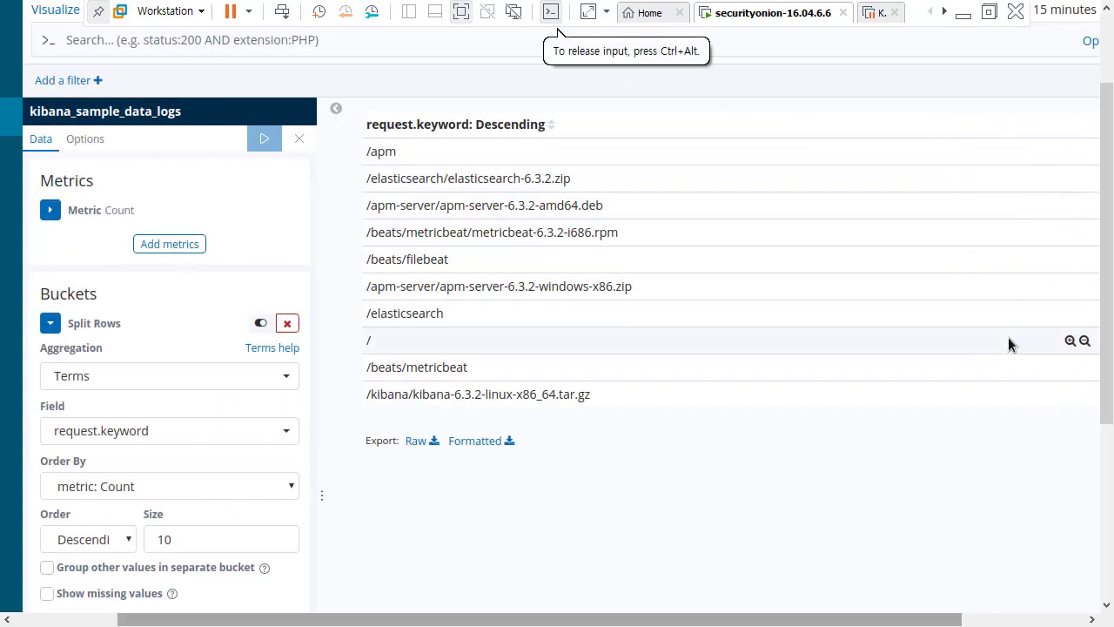
scroll(1105, 253, "up", 3)
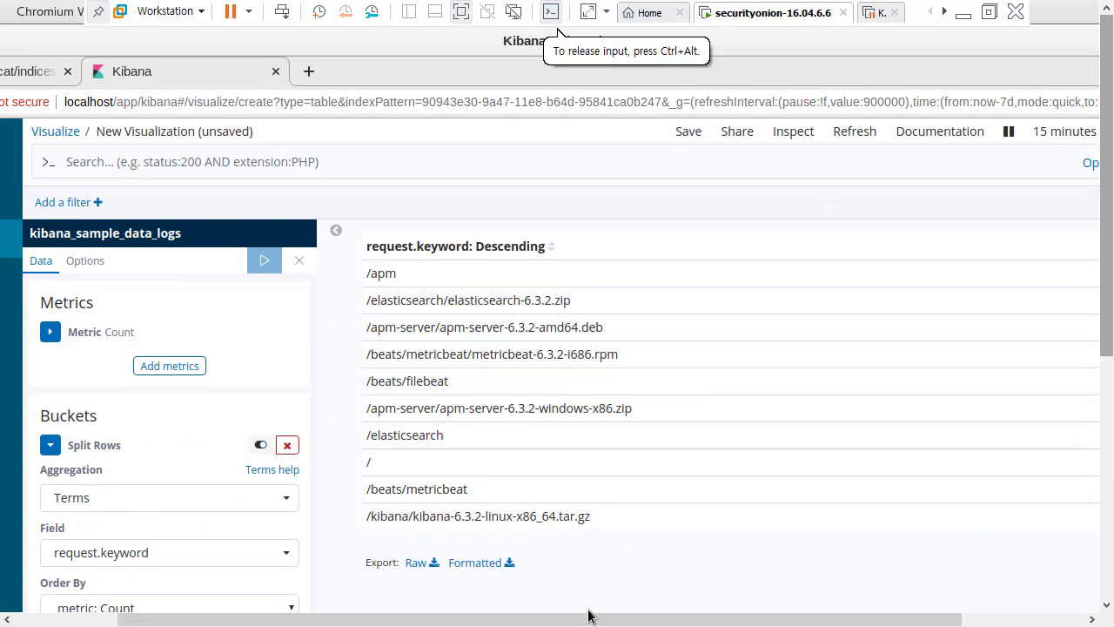
left_click_drag(592, 612, 487, 613)
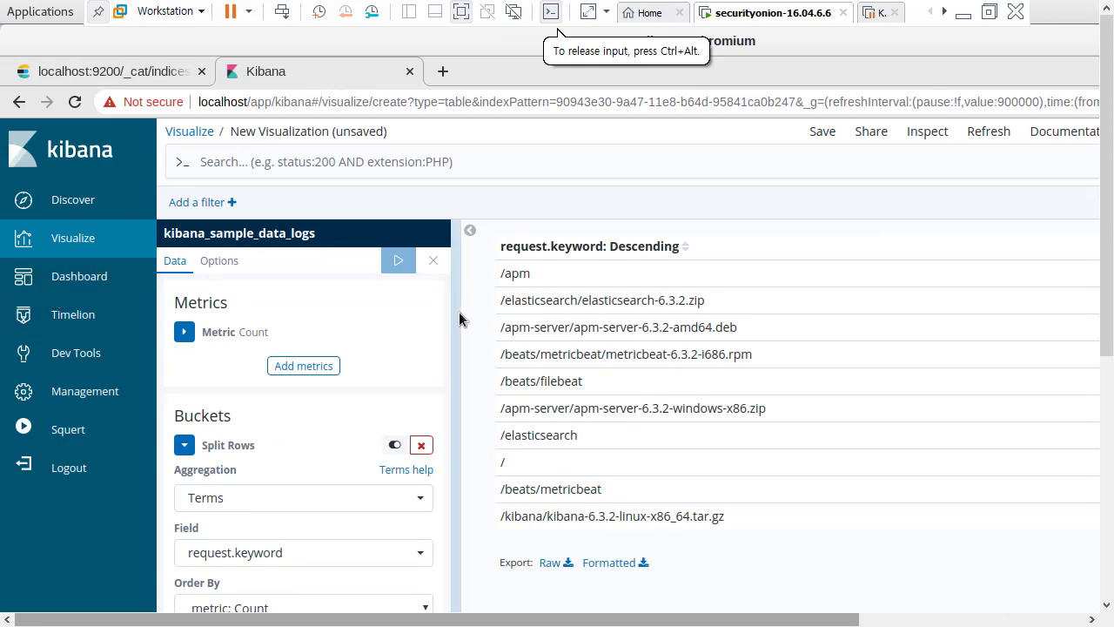